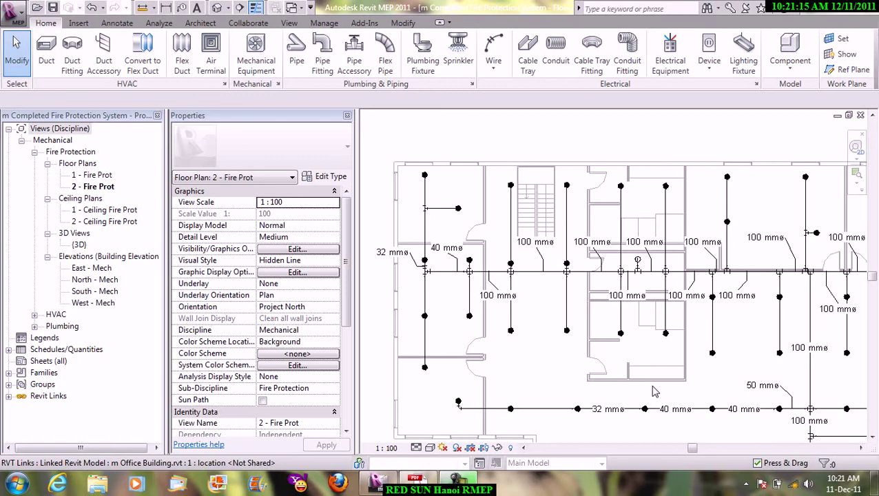
Select pipe segments, including those near the curved wall, to check their properties.
left_click(536, 274)
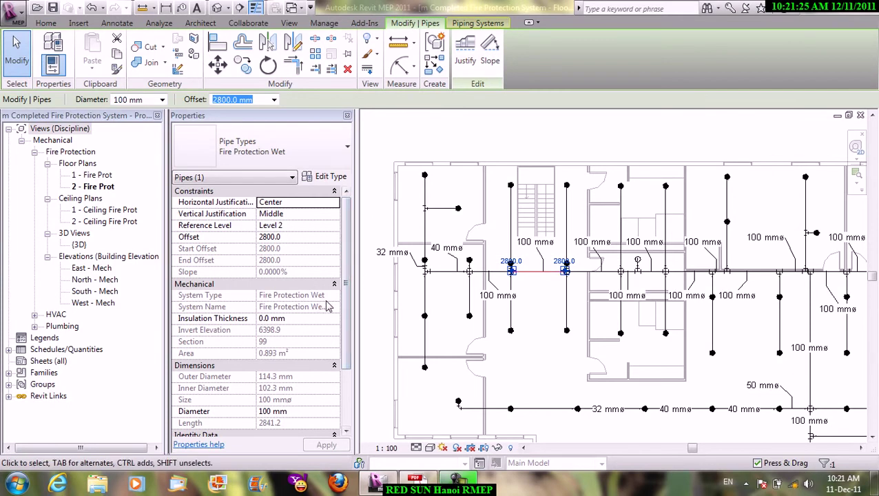
left_click(567, 379)
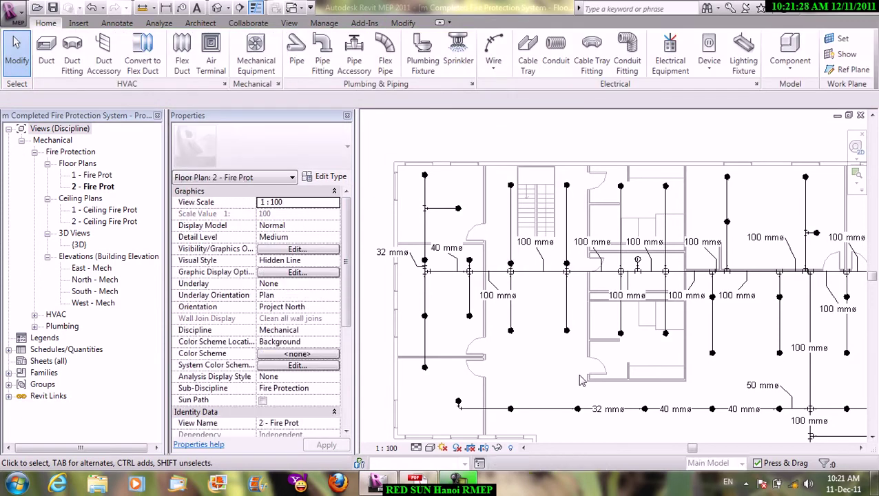
scroll(566, 377, "down", 2)
middle_click_drag(612, 308, 535, 84)
scroll(602, 373, "up", 3)
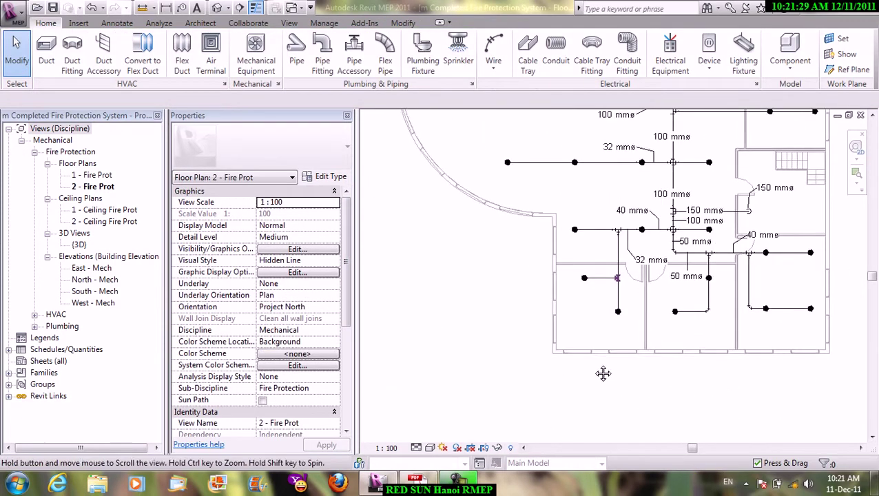
left_click(580, 270)
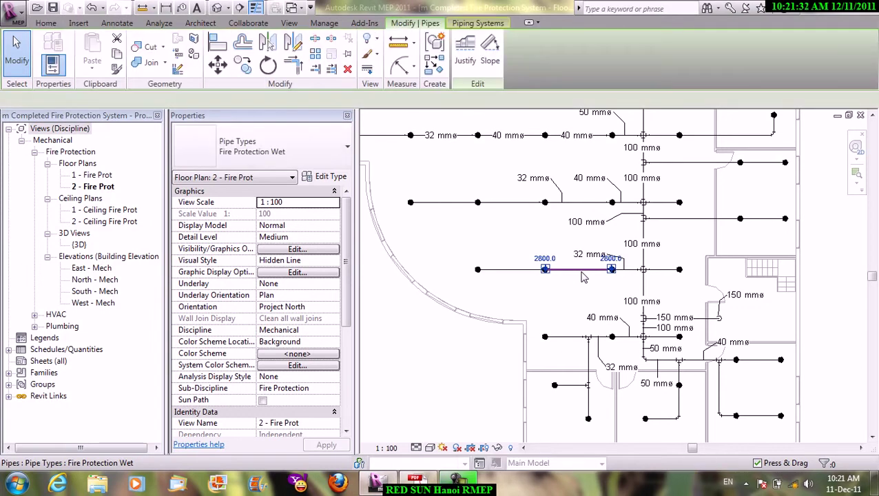
left_click(516, 271)
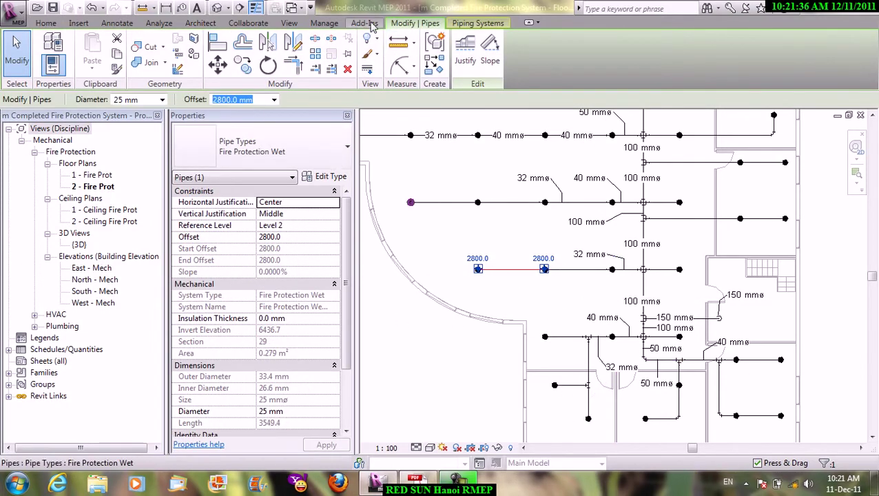
Open the Default 3D View of the building.
left_click(290, 25)
left_click(219, 68)
left_click(243, 90)
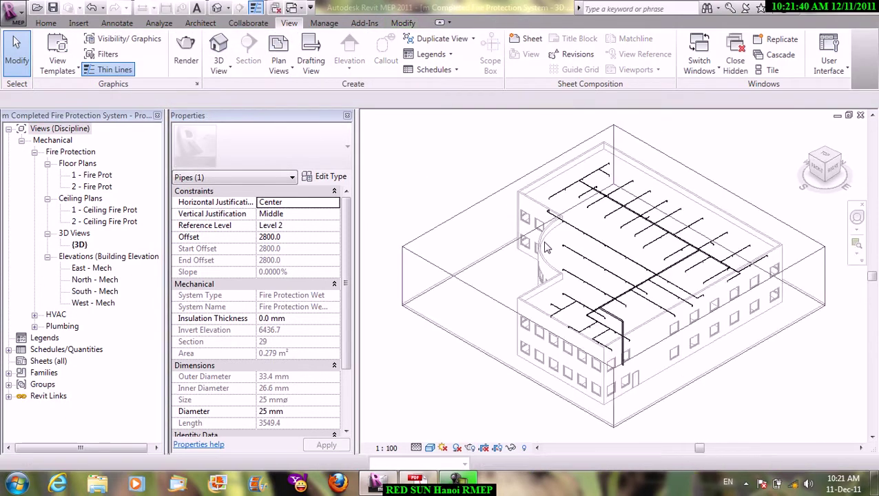
Zoom and pan the 3D view in on the sprinkler pipe drops.
scroll(523, 227, "up", 2)
middle_click_drag(520, 217, 587, 244)
scroll(587, 244, "up", 3)
scroll(588, 244, "up", 2)
scroll(565, 213, "up", 2)
mouse_move(564, 213)
middle_mouse_down()
mouse_move(537, 178)
mouse_move(514, 238)
middle_mouse_up()
scroll(514, 237, "up", 2)
scroll(582, 246, "up", 2)
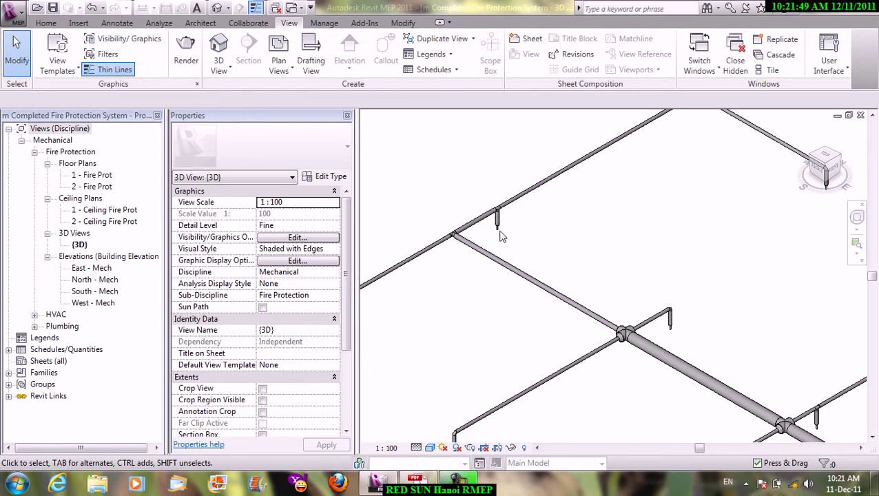
Zoom back out and return to the 2 - Fire Prot floor plan.
scroll(633, 223, "down", 2)
scroll(633, 223, "down", 1)
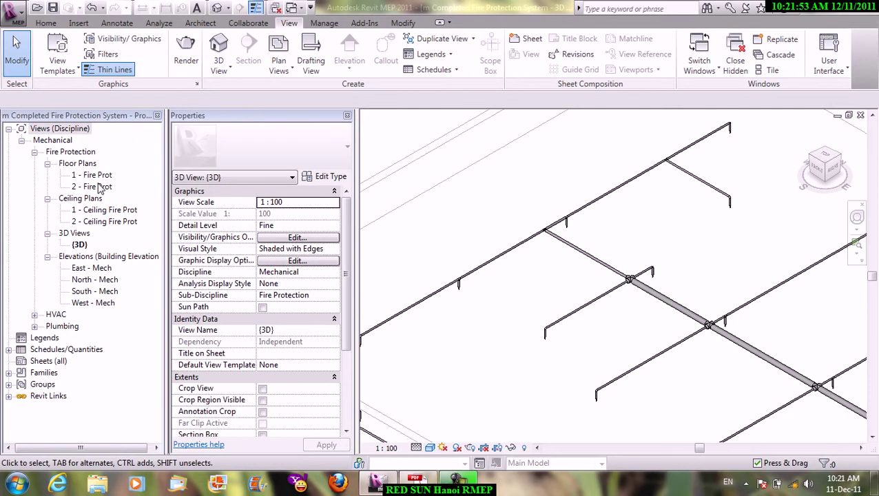
double_click(92, 186)
scroll(573, 290, "down", 1)
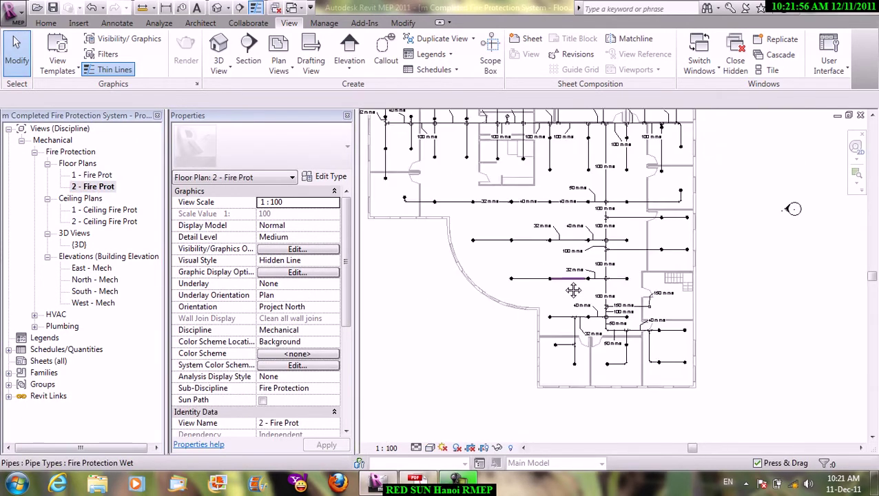
Draw a horizontal section line across the lower plan, redoing a misplaced first attempt.
left_click(241, 62)
left_click(395, 284)
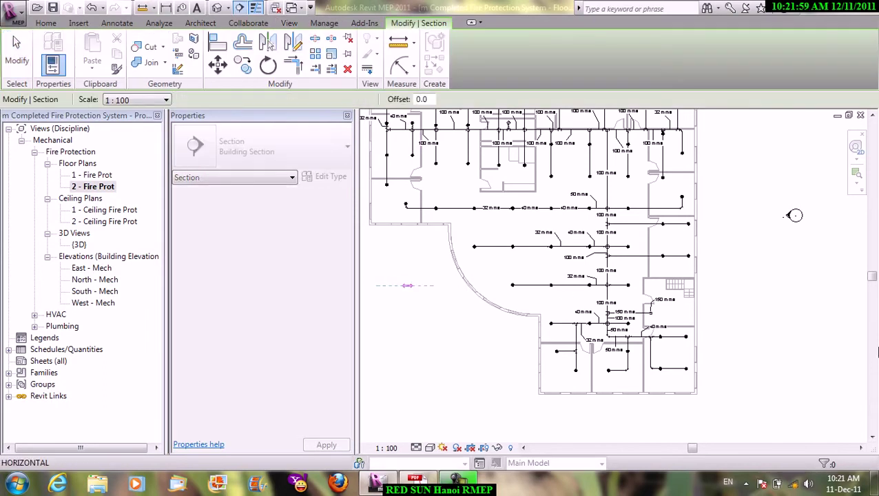
right_click(676, 302)
left_click(711, 118)
left_click(394, 267)
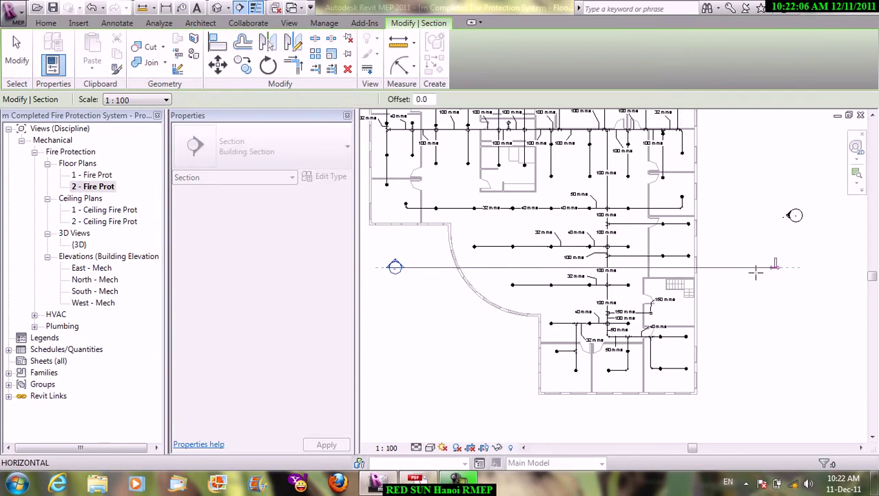
left_click(755, 268)
Pull the section depth in to just above the line and bring up its options.
scroll(726, 344, "down", 3)
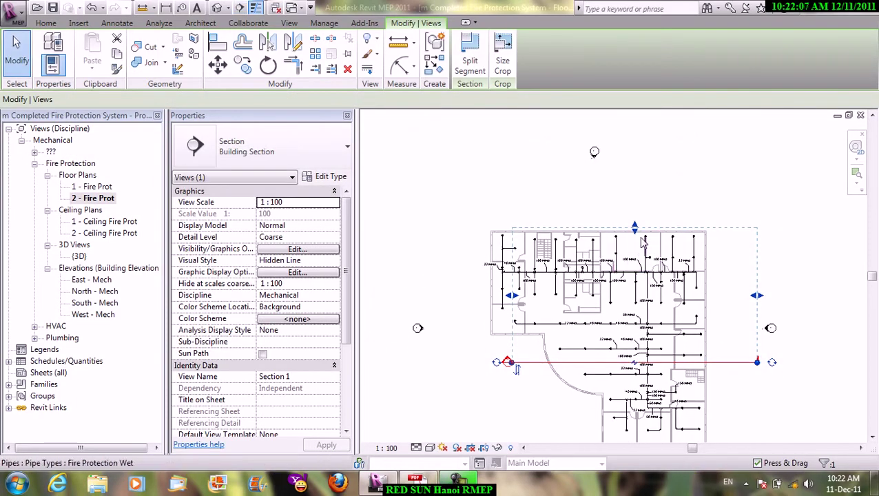
left_click_drag(634, 227, 626, 358)
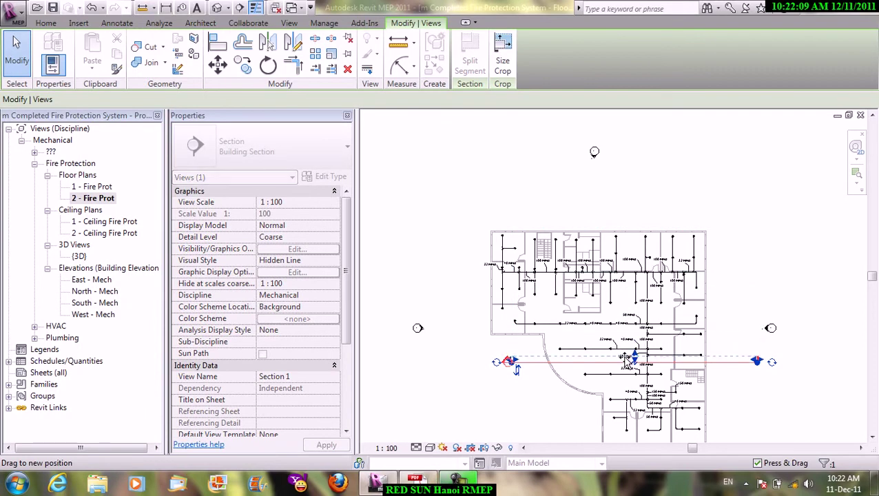
left_click_drag(626, 358, 634, 335)
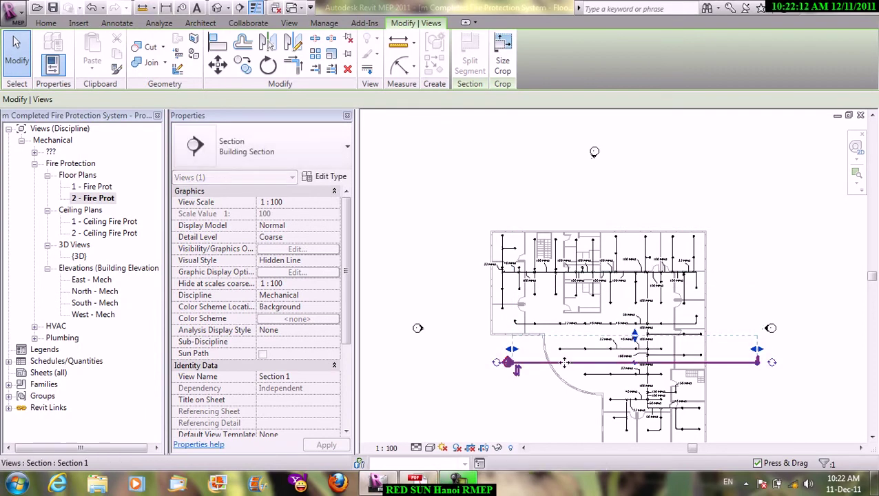
right_click(564, 366)
Open Section 1, zoom in, and set its detail level to Fine.
left_click(597, 104)
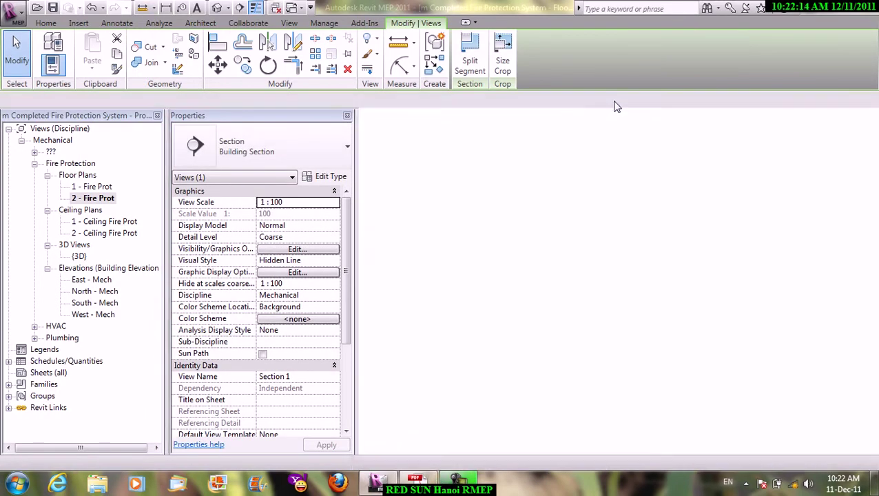
scroll(482, 292, "up", 2)
scroll(524, 269, "up", 2)
scroll(530, 289, "up", 2)
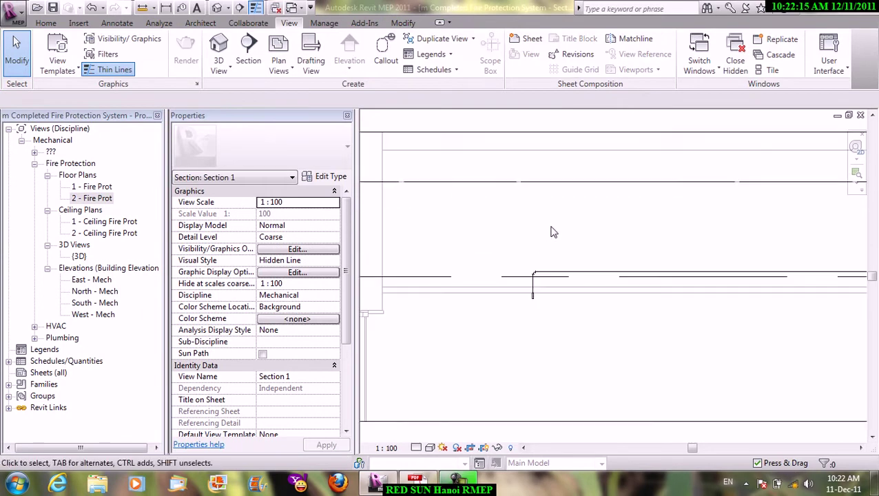
left_click(429, 447)
left_click(432, 434)
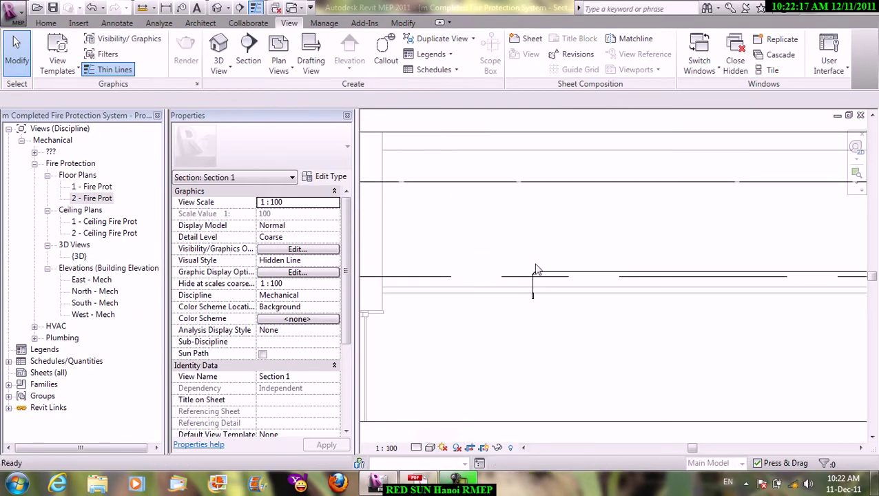
Zoom further into the pipe drop and cancel an accidental measuring command.
scroll(540, 251, "up", 2)
scroll(541, 252, "up", 2)
scroll(518, 250, "up", 1)
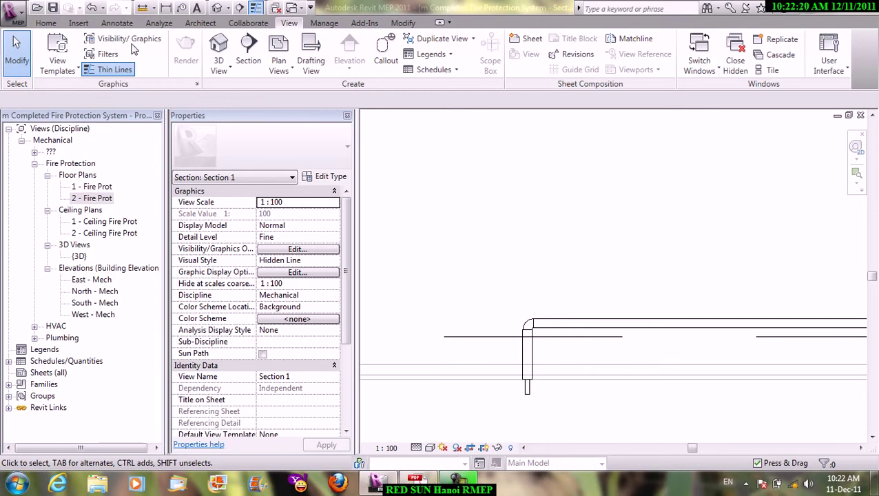
left_click(403, 22)
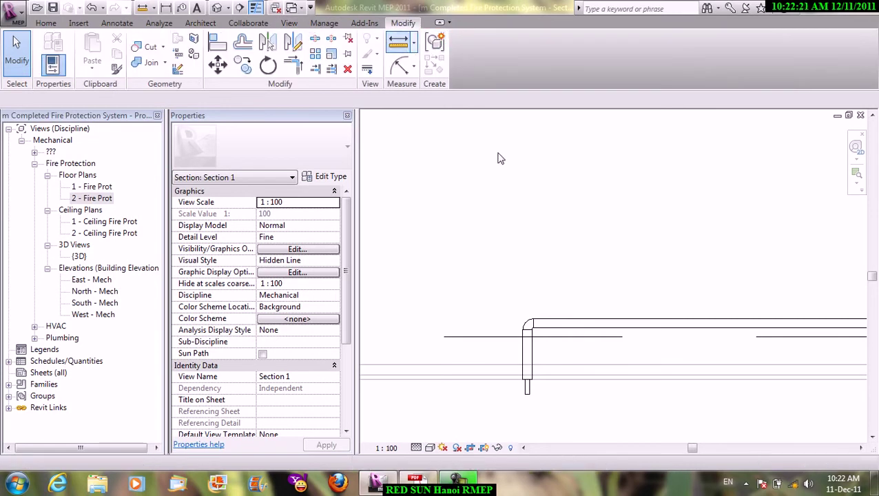
scroll(535, 345, "up", 1)
right_click(509, 221)
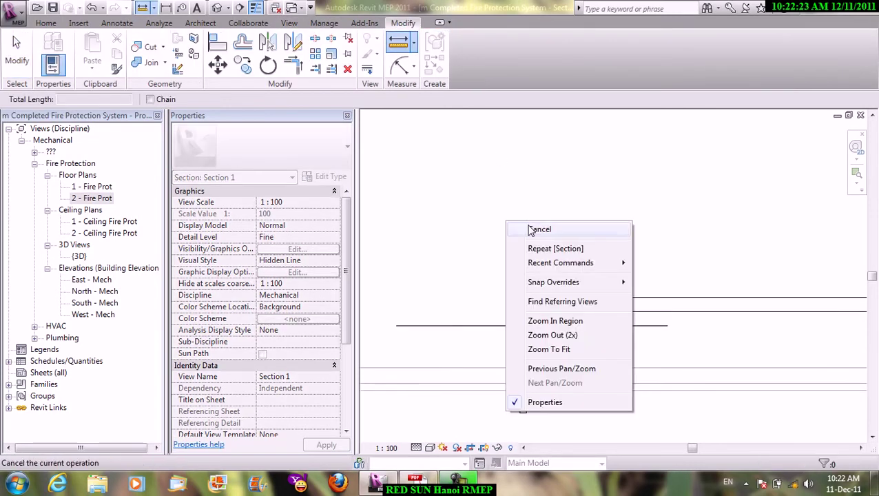
right_click(529, 227)
left_click(562, 234)
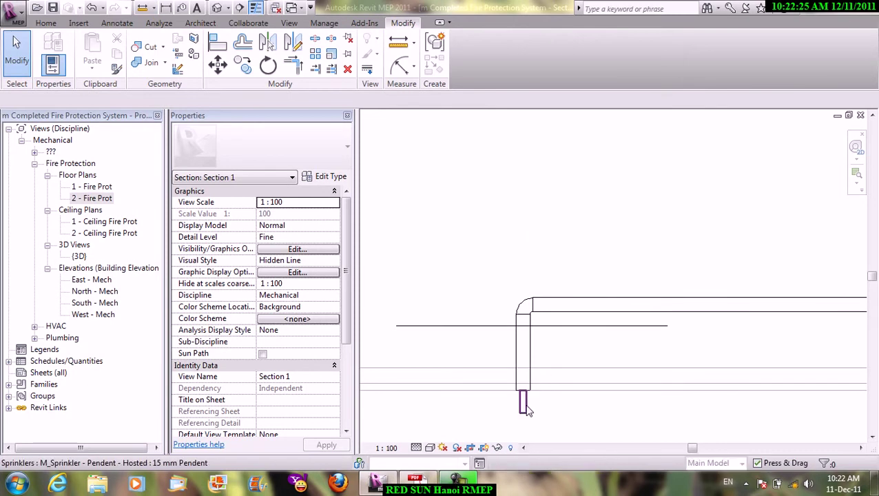
Select the 15 mm pendent sprinkler below the pipe to inspect its properties.
left_click(523, 405)
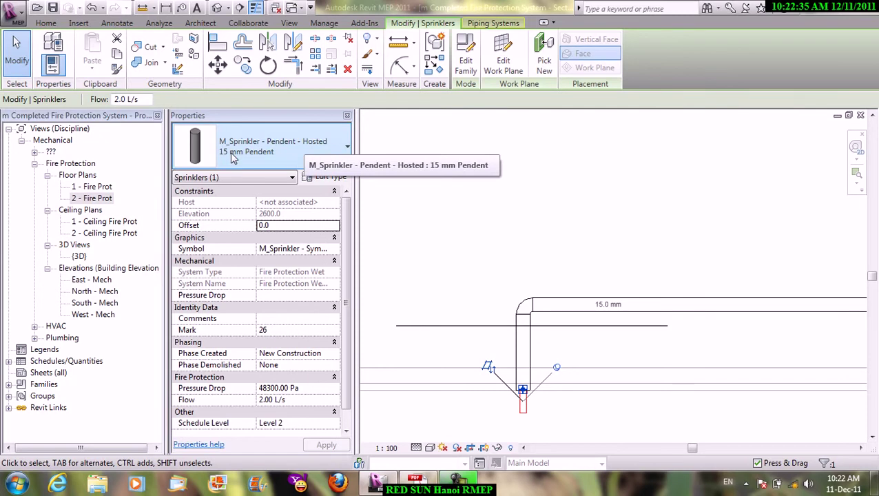
left_click(481, 216)
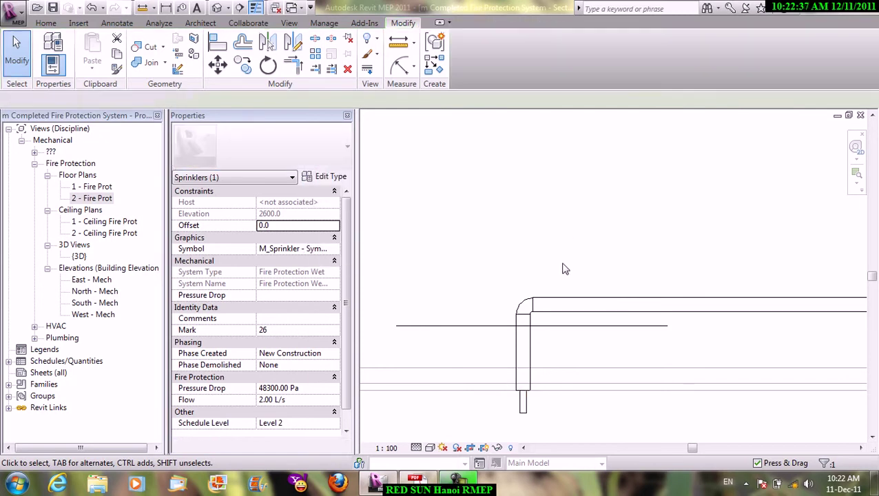
left_click(523, 406)
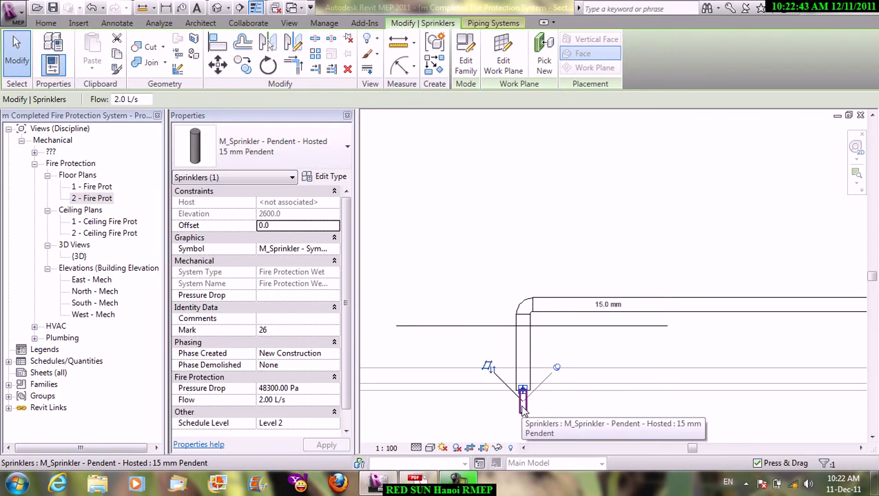
left_click(398, 42)
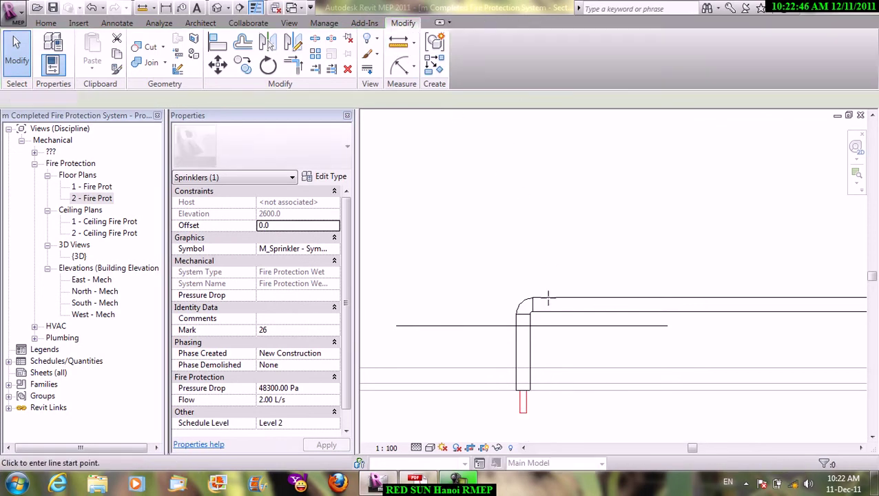
right_click(557, 368)
left_click(565, 290)
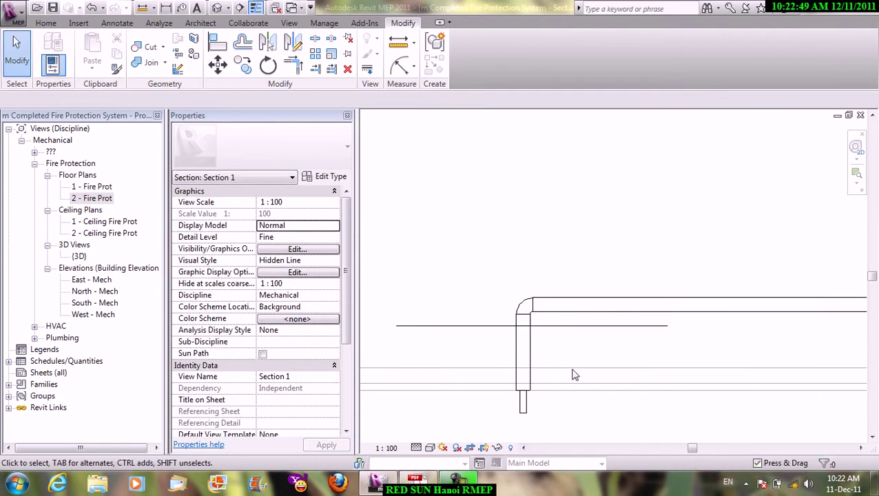
left_click(575, 375)
scroll(601, 370, "down", 2)
middle_click_drag(601, 370, 647, 275)
scroll(644, 288, "down", 2)
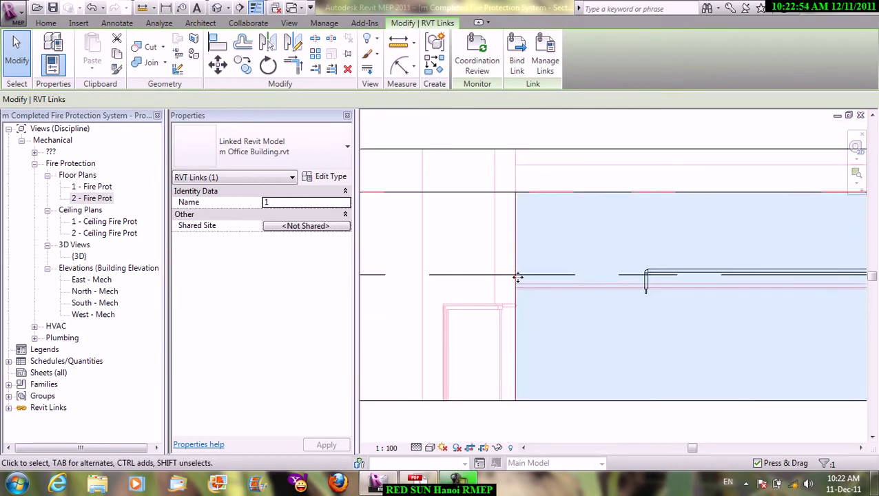
left_click(463, 251)
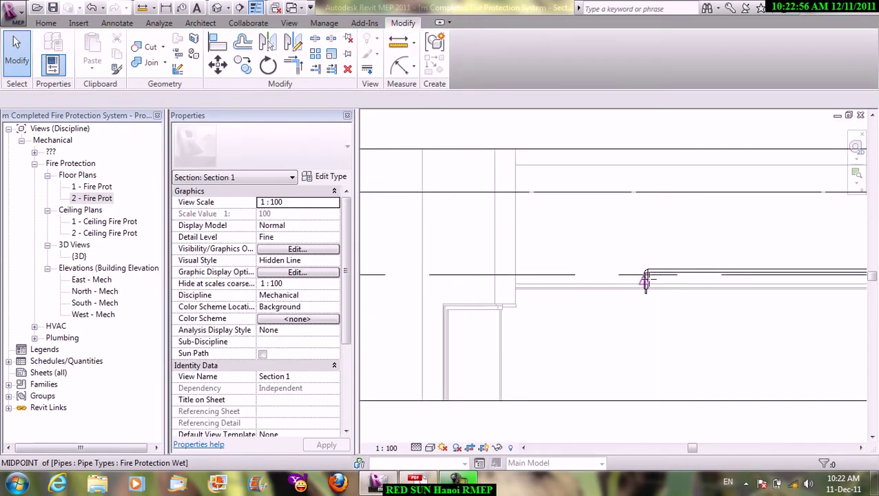
scroll(641, 284, "up", 2)
left_click(628, 298)
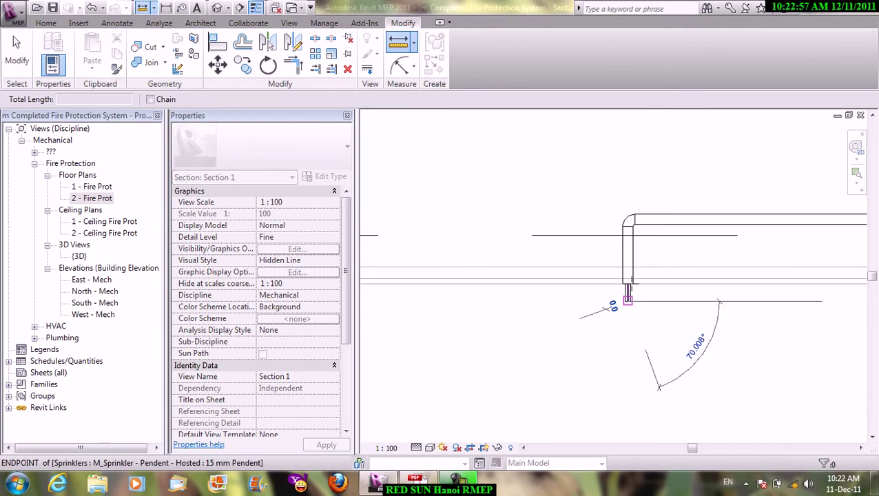
right_click(637, 211)
left_click(654, 215)
right_click(666, 177)
left_click(682, 187)
scroll(666, 215, "down", 2)
middle_click_drag(654, 228, 589, 241)
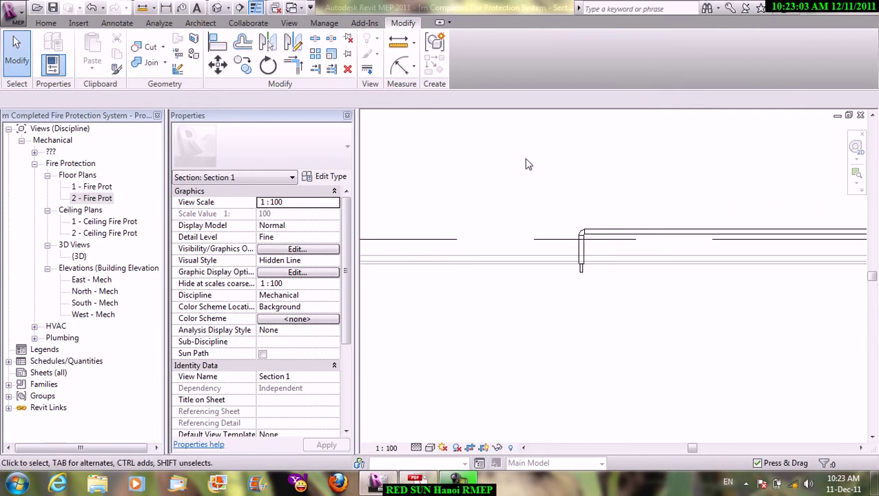
Create Project2 from the Mechanical-Default_Metric template and list the open windows.
left_click(13, 11)
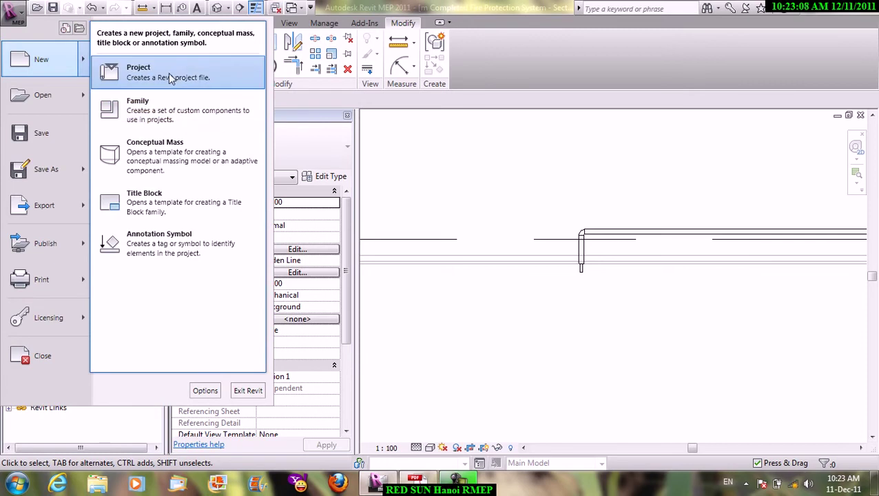
mouse_move(42, 59)
left_click(168, 73)
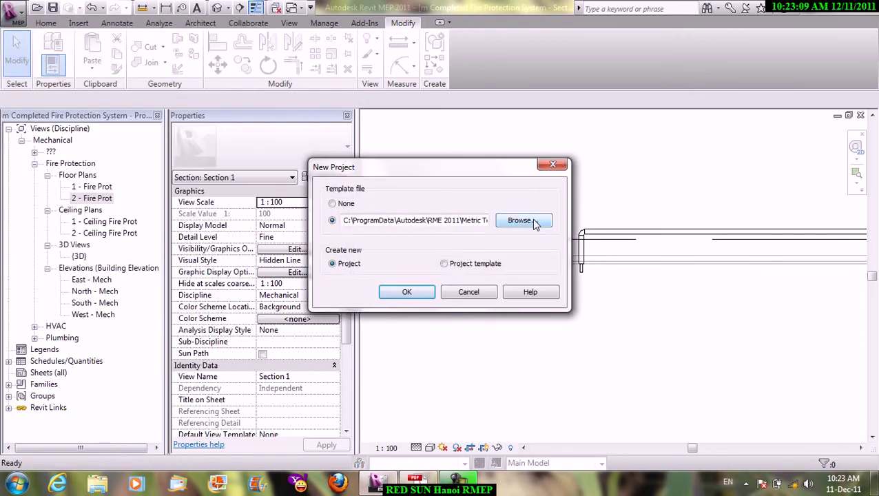
left_click(422, 294)
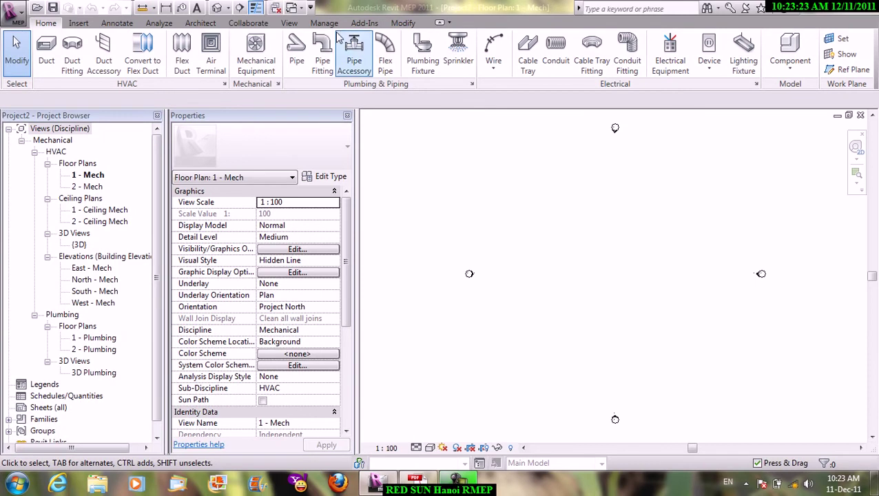
left_click(289, 23)
left_click(697, 67)
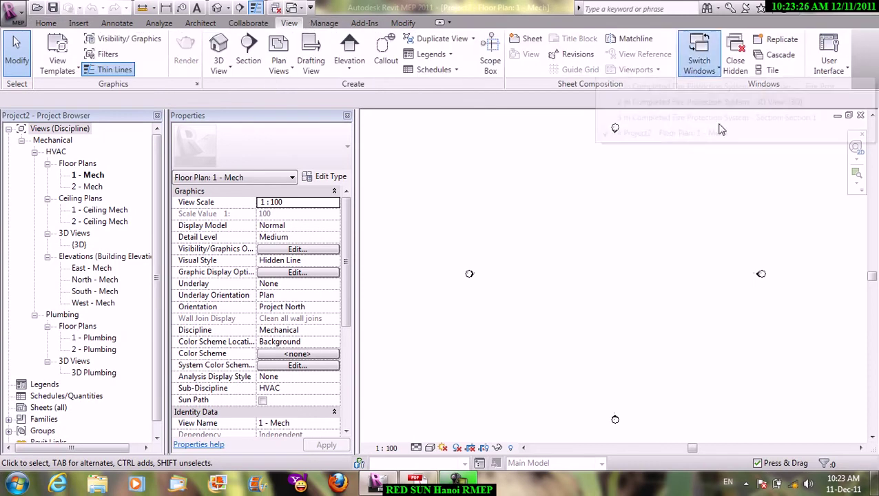
Return to Section 1 and browse the Sprinklers families to M_Sprinkler - Pendent - Hosted.
left_click(720, 117)
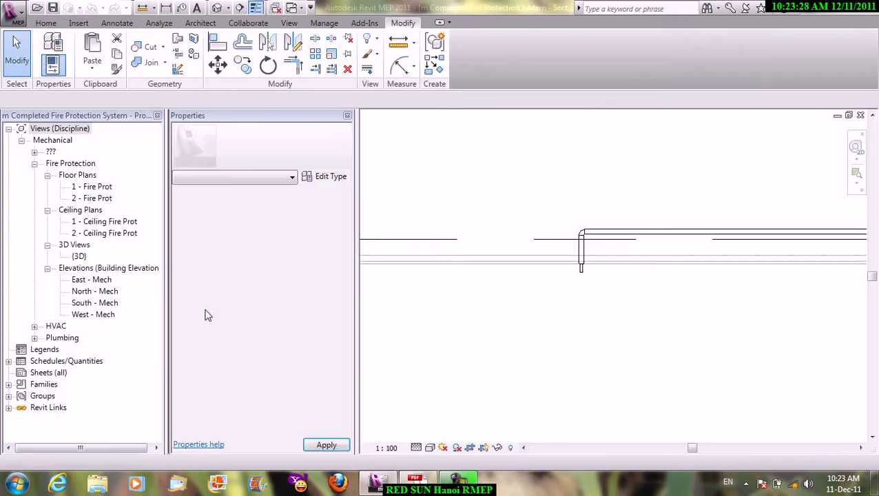
double_click(54, 384)
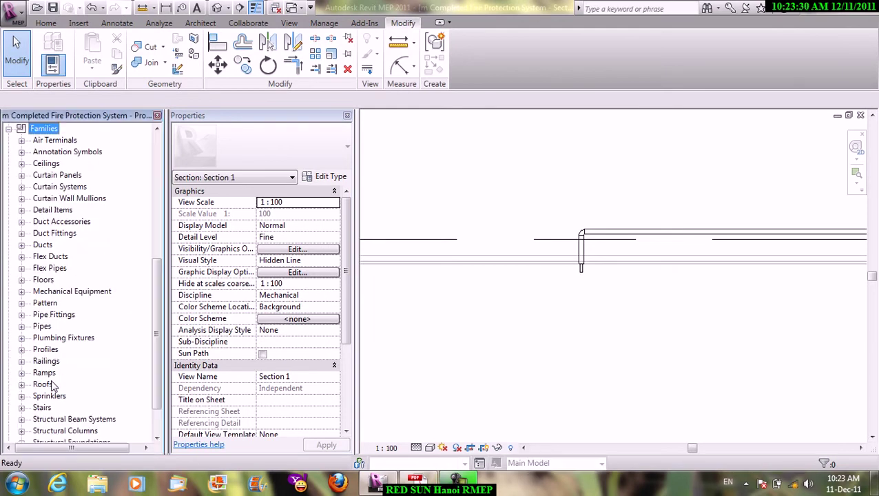
scroll(75, 381, "down", 2)
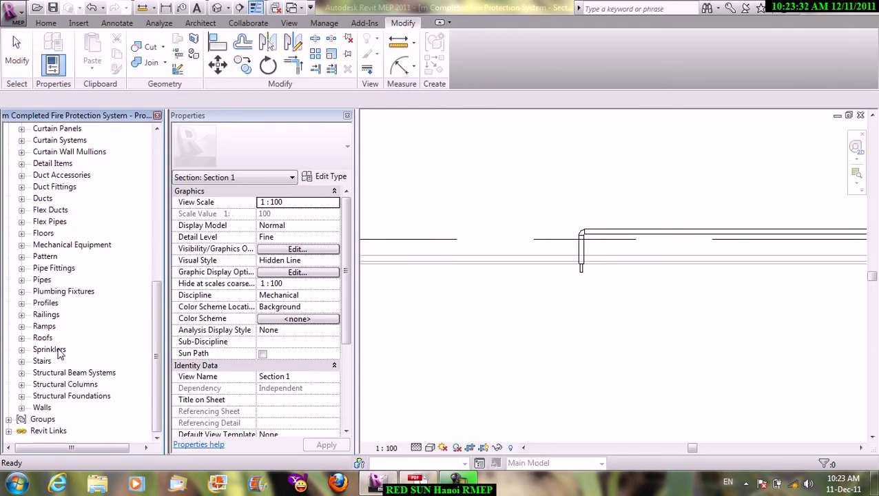
double_click(60, 351)
left_click(90, 361)
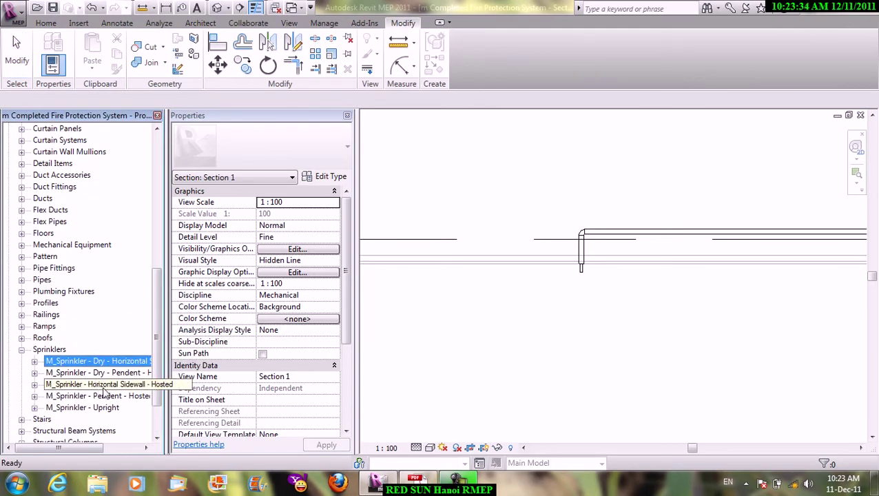
left_click(103, 396)
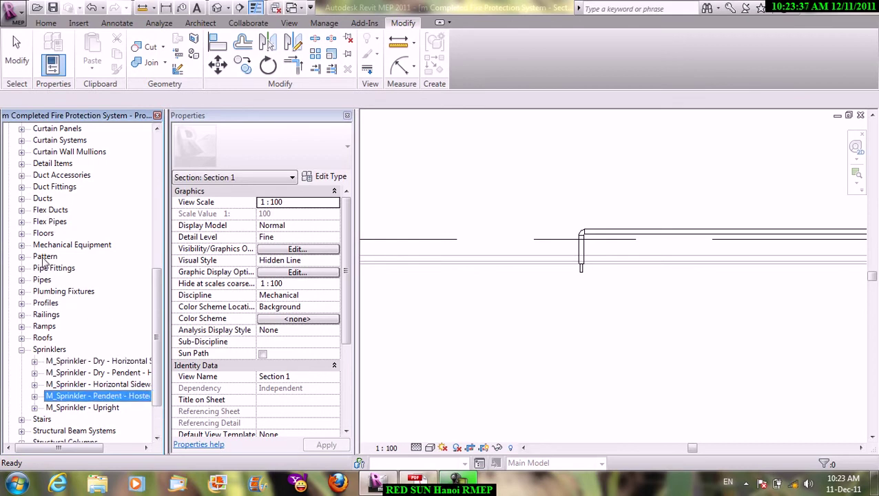
View the Fire Protection Wet pipe type properties (Carbon Steel, Threaded, Schedule 40) without changes.
left_click(63, 290)
double_click(42, 278)
left_click(63, 291)
double_click(68, 295)
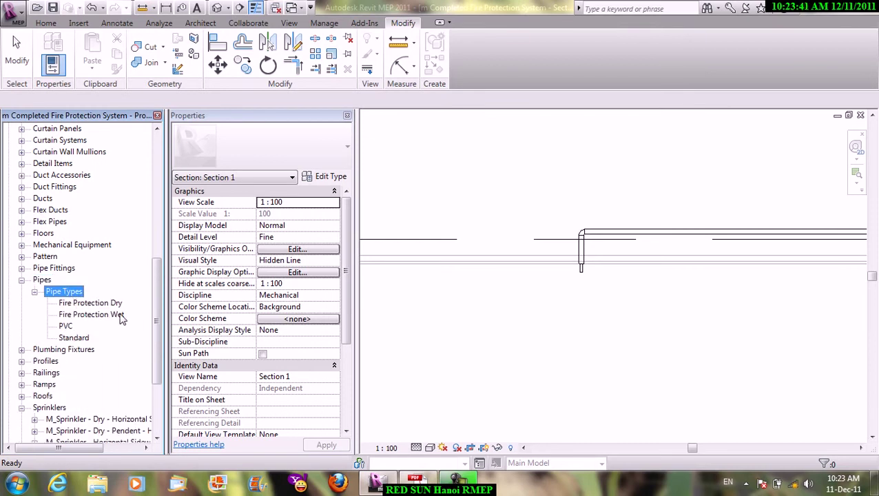
double_click(119, 316)
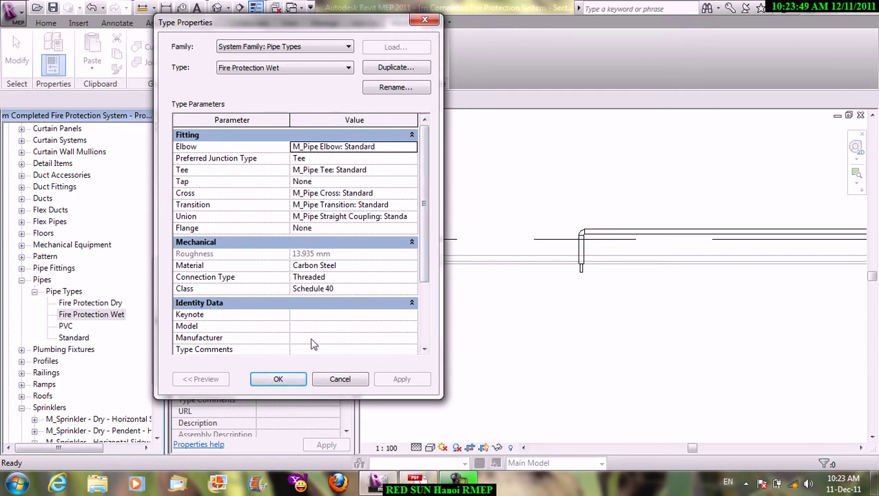
left_click(341, 379)
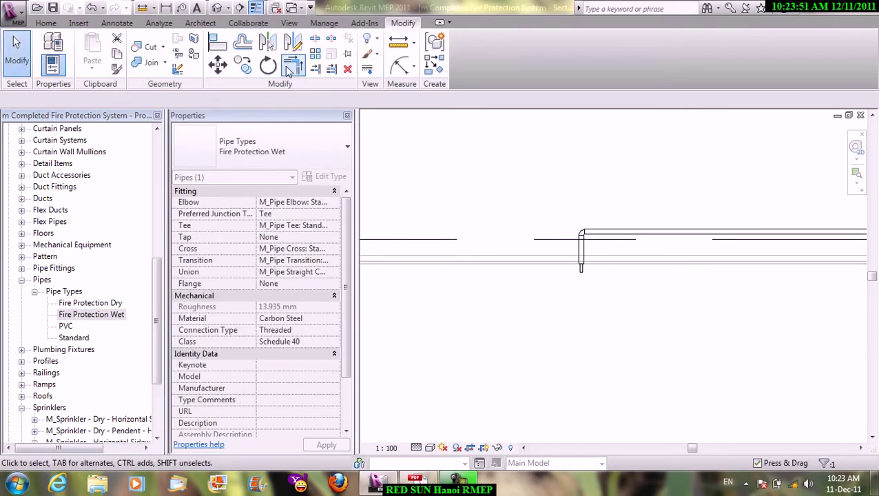
Switch to the Project2 floor plan window.
left_click(288, 22)
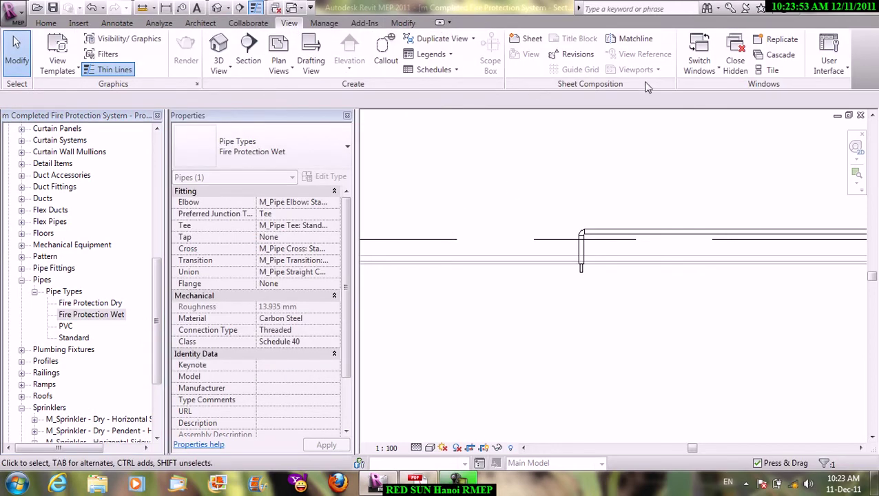
left_click(699, 54)
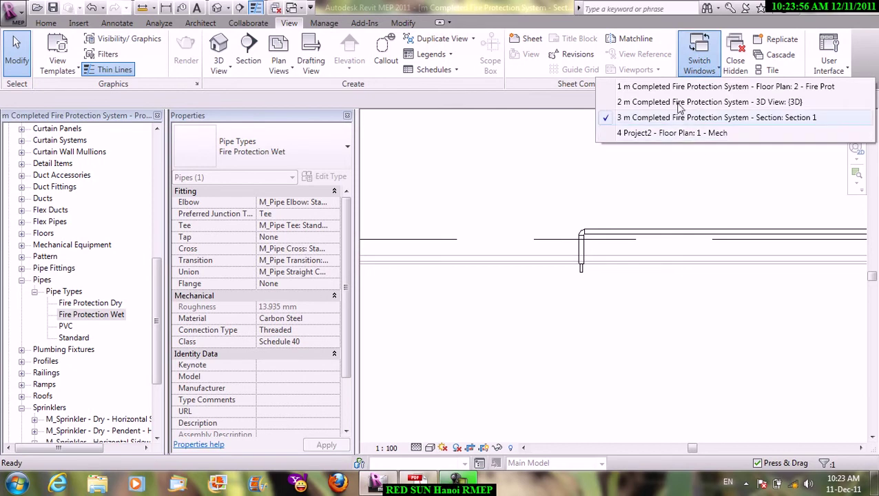
left_click(697, 133)
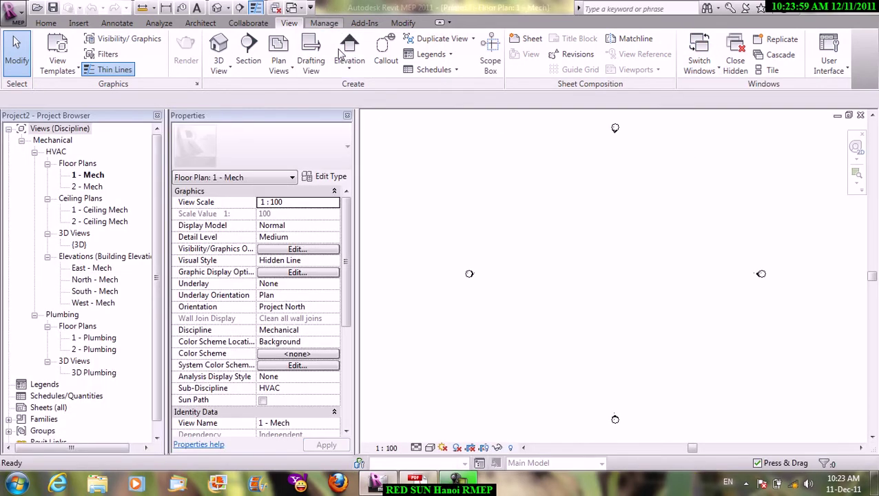
Transfer all project standards from the fire protection model, overwriting duplicates and deleting the failing type.
left_click(355, 55)
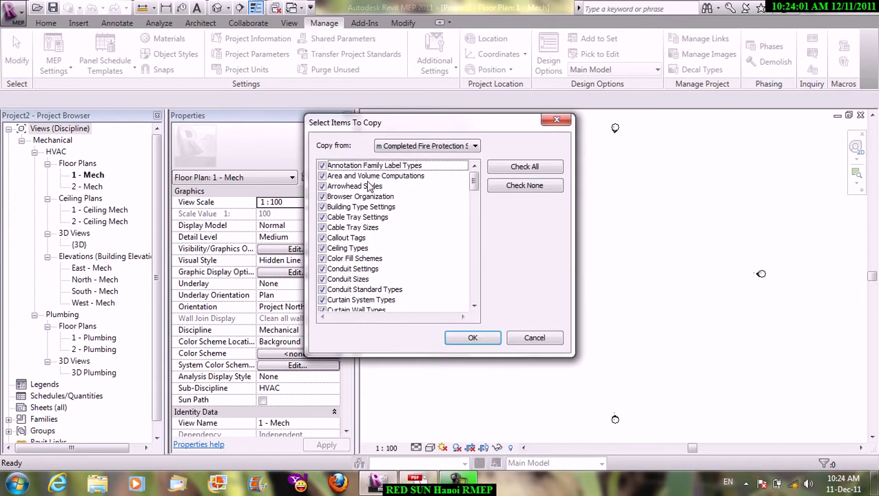
left_click(474, 146)
left_click(420, 159)
left_click(524, 166)
left_click(468, 338)
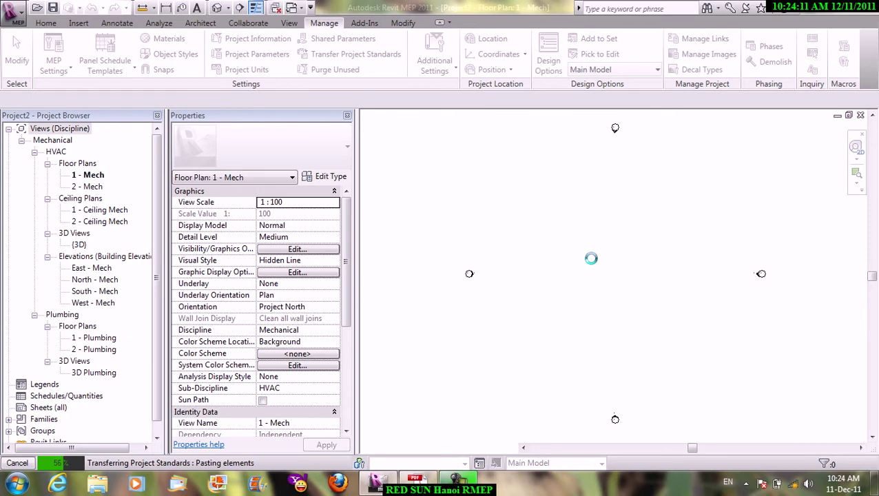
left_click(391, 297)
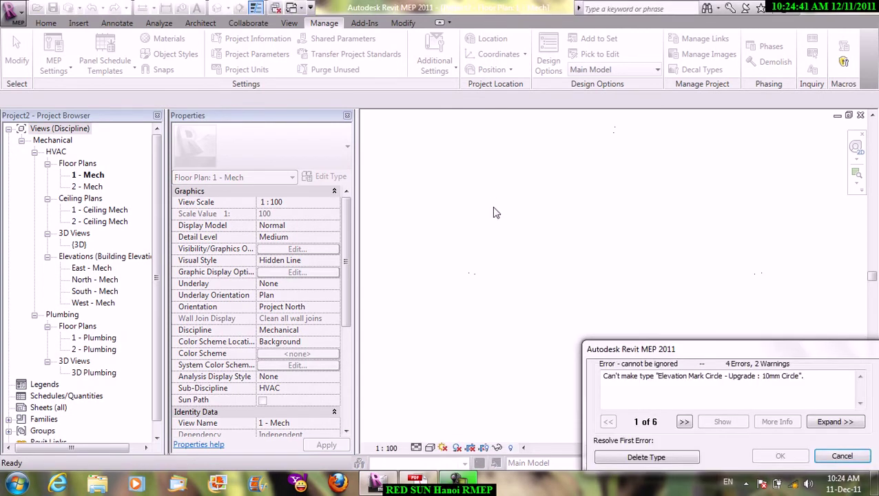
left_click(680, 451)
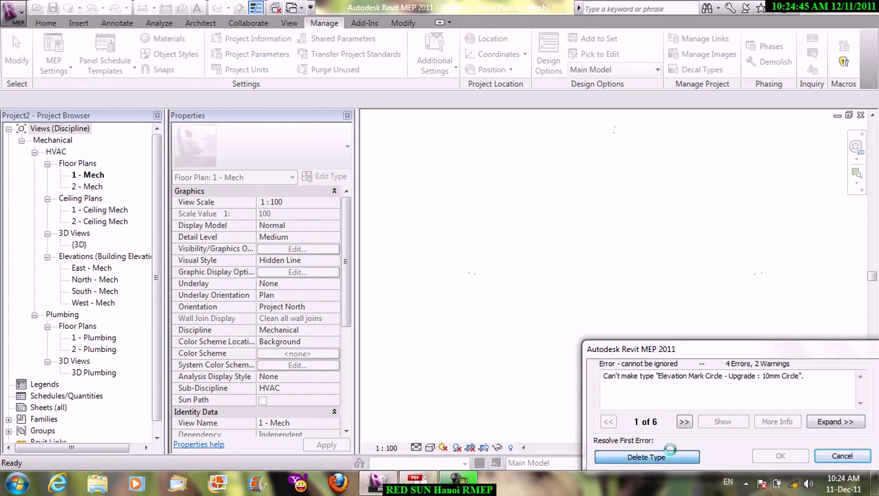
Open the 2 - Mech plan, start a wall with WA, then cancel it.
double_click(89, 187)
scroll(566, 257, "down", 1)
scroll(567, 257, "up", 1)
scroll(543, 250, "up", 1)
scroll(496, 228, "up", 1)
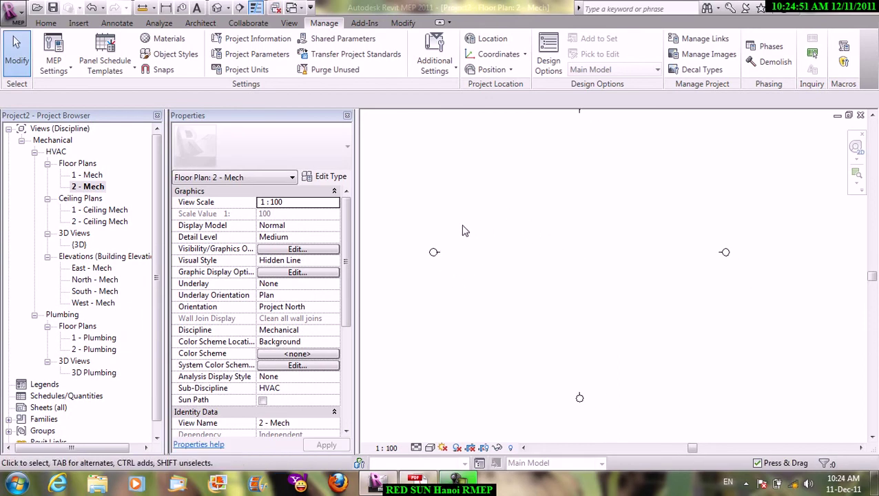
key("w")
key("a")
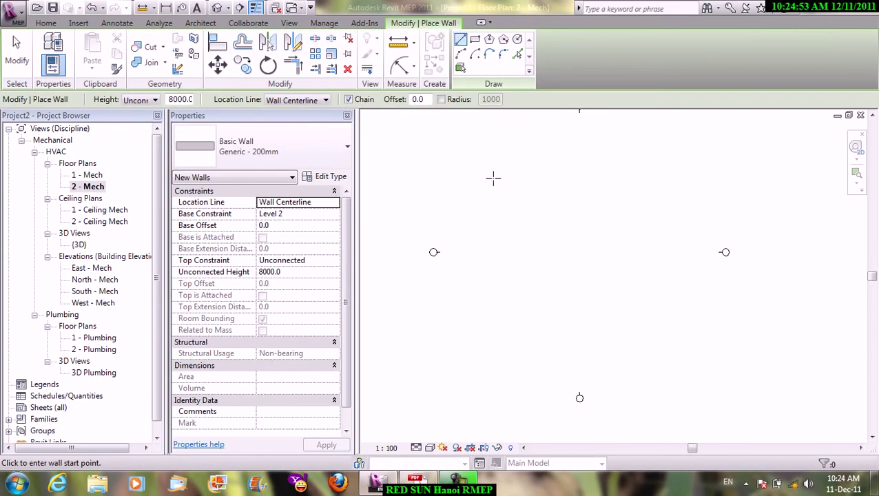
right_click(493, 178)
left_click(516, 186)
On the 1 - Mech plan, start a Generic wall with its height set to Level 2.
double_click(89, 175)
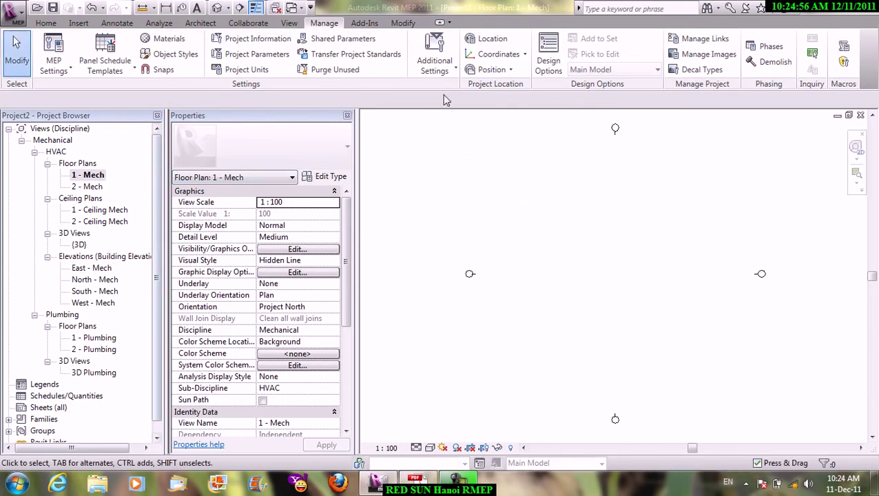
left_click(46, 23)
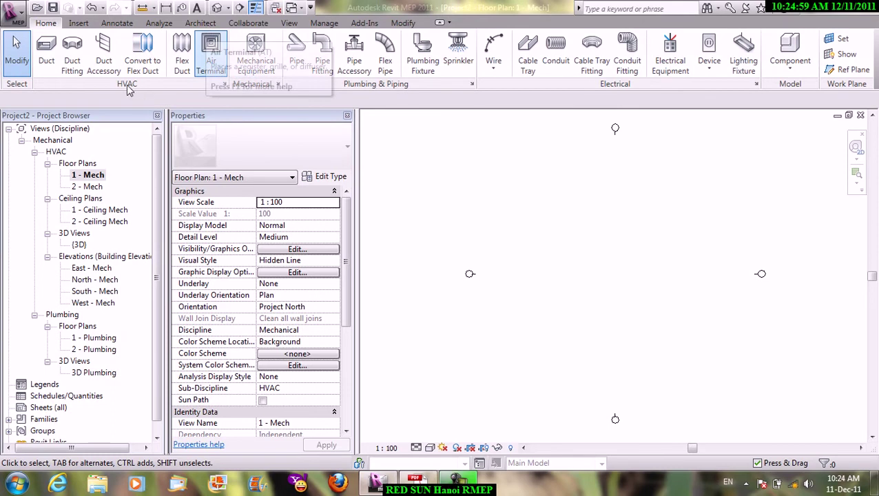
left_click(201, 22)
left_click(299, 72)
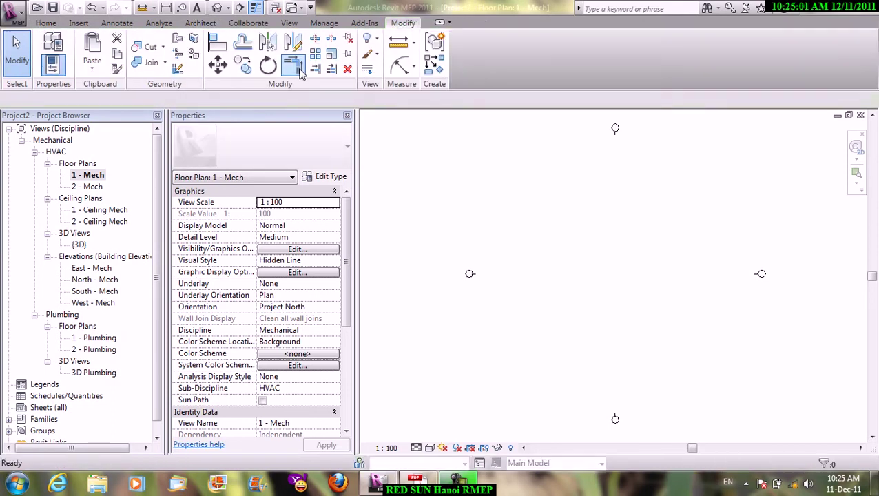
left_click(296, 69)
left_click(230, 27)
left_click(202, 25)
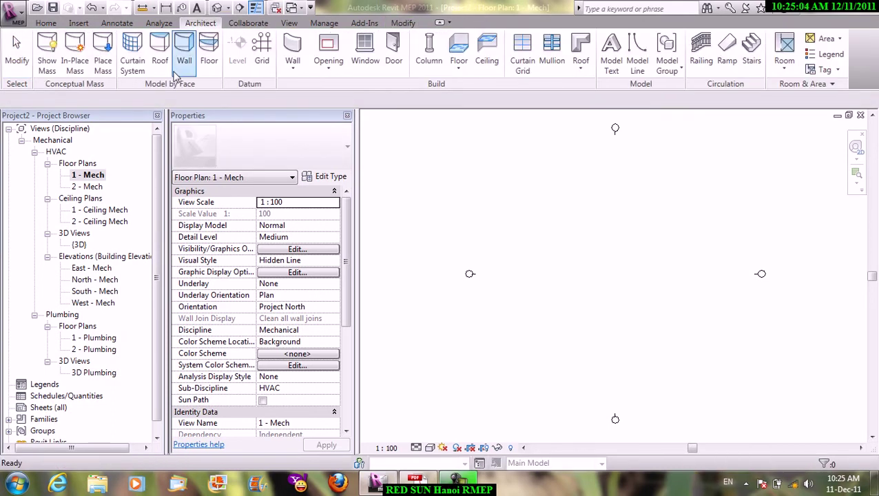
left_click(292, 70)
left_click(300, 92)
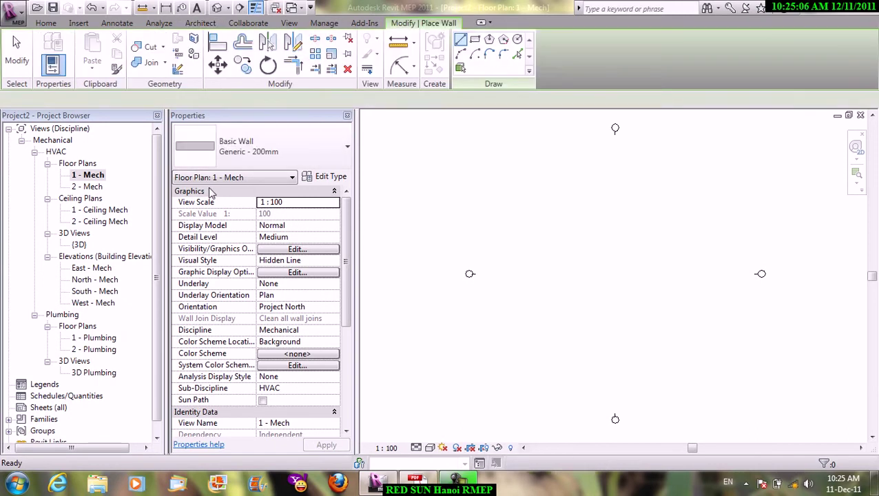
left_click(155, 99)
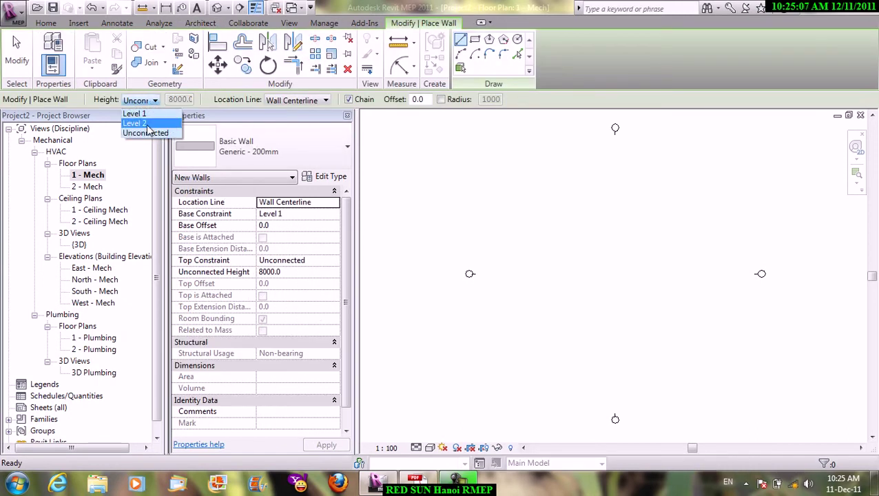
left_click(138, 122)
Draw a vertical then a horizontal wall joined in an L-shaped corner.
left_click(525, 271)
left_click(524, 230)
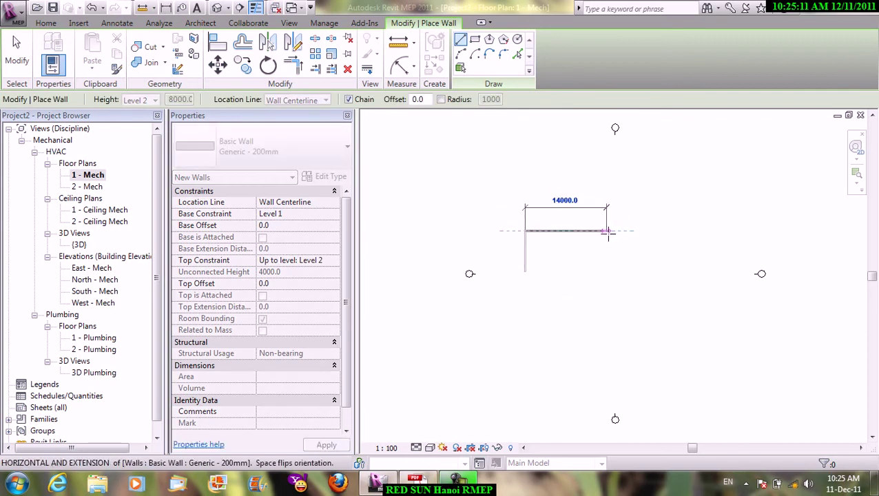
left_click(607, 230)
right_click(624, 186)
left_click(630, 196)
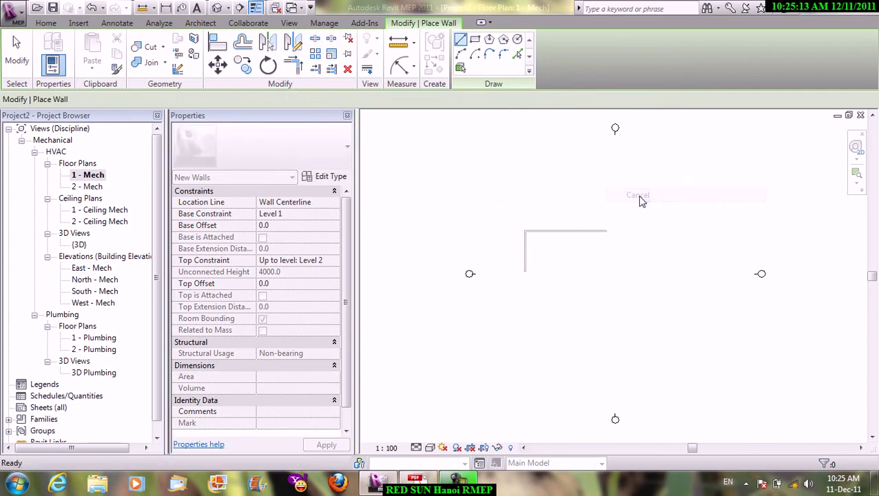
right_click(624, 194)
left_click(652, 201)
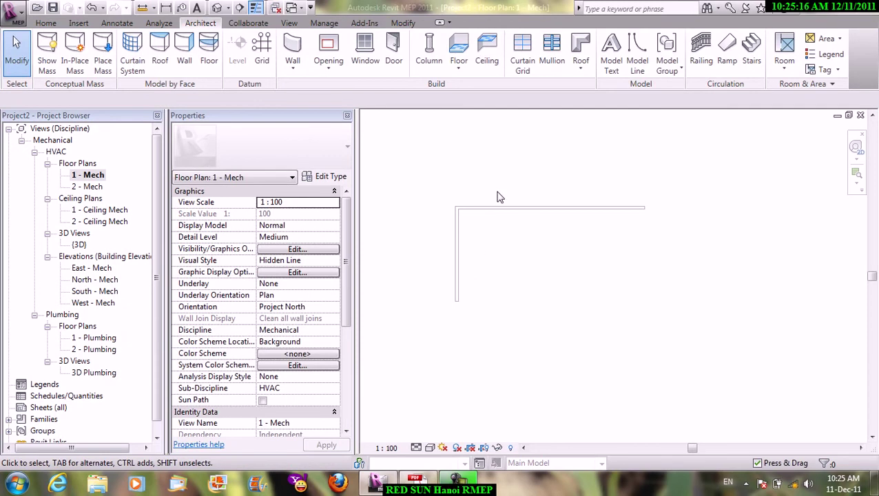
left_click(42, 22)
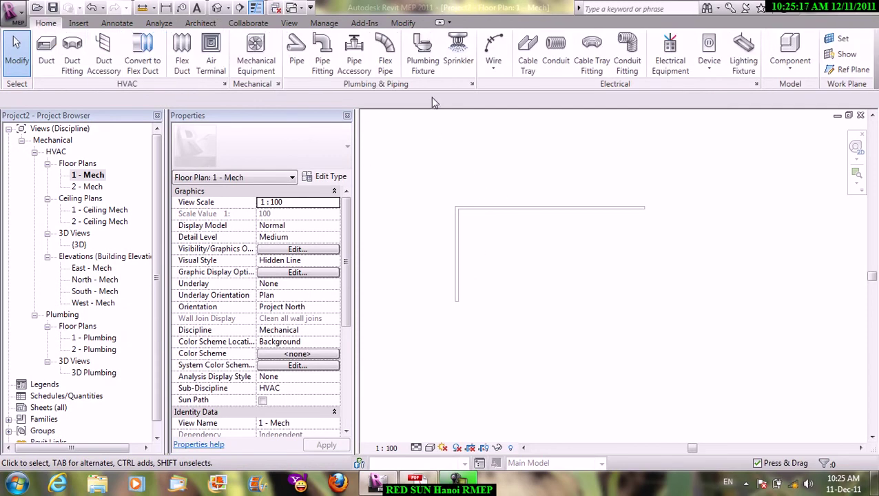
Start a 15 mm pendent sprinkler on the Level 1 work plane with 2600 offset.
left_click(459, 62)
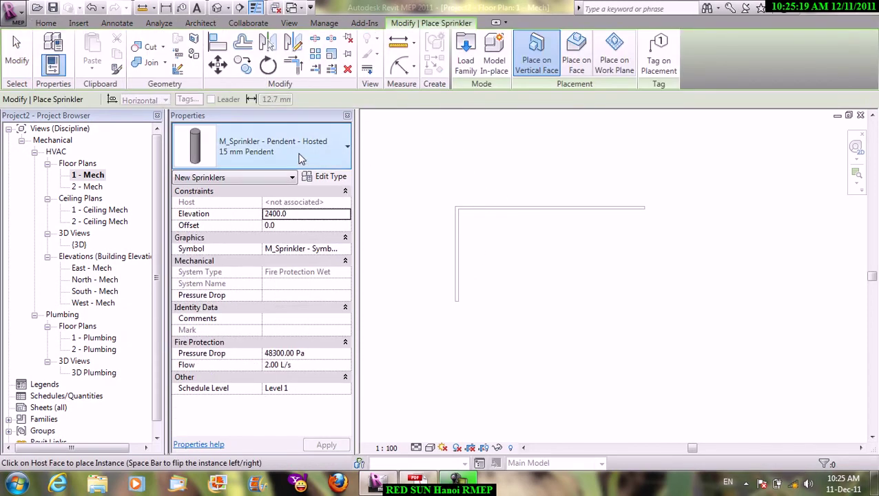
scroll(521, 241, "up", 2)
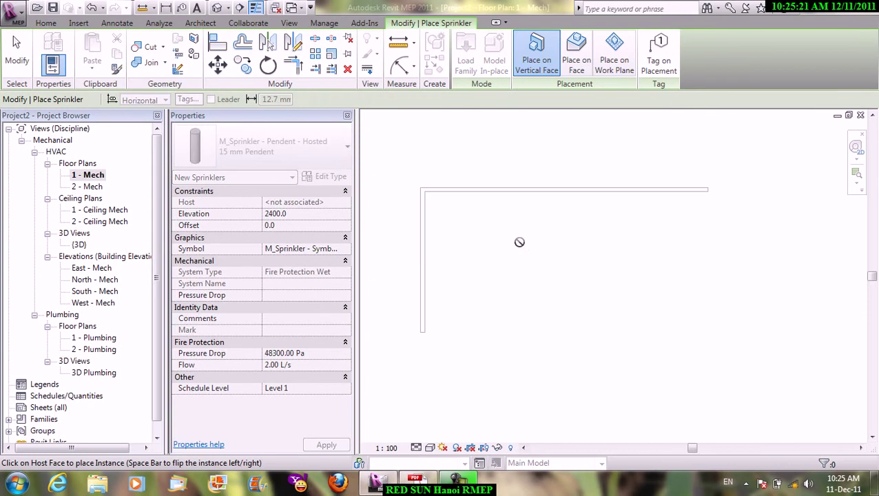
scroll(520, 242, "down", 2)
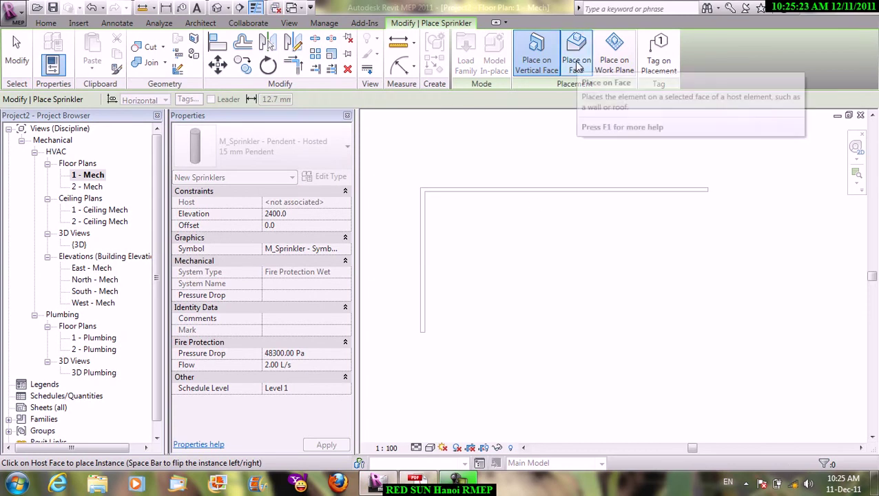
left_click(608, 66)
scroll(498, 231, "up", 2)
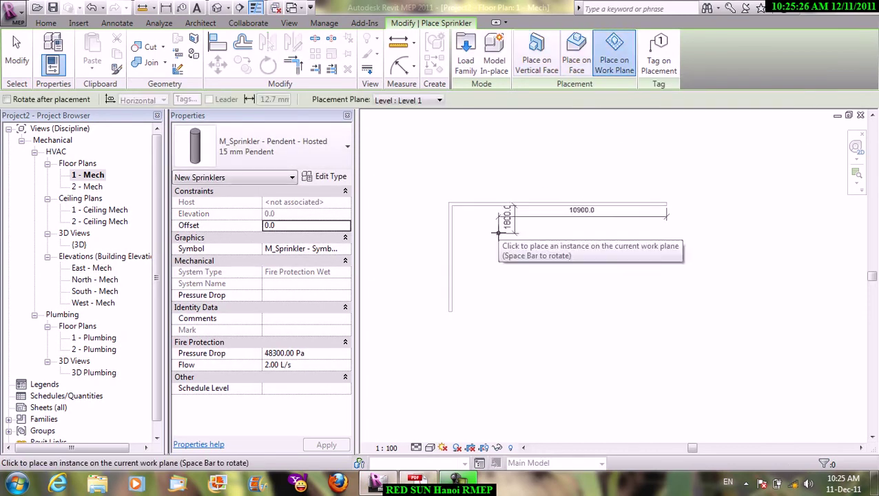
left_click(293, 225)
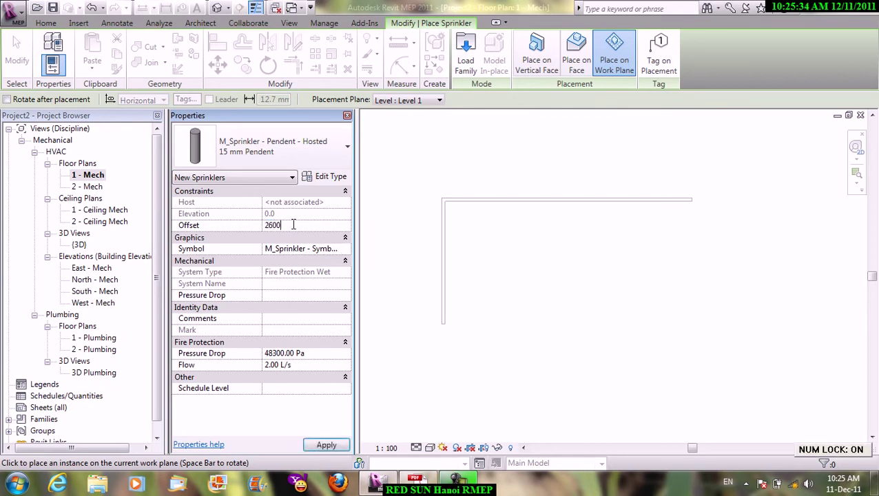
type("2600")
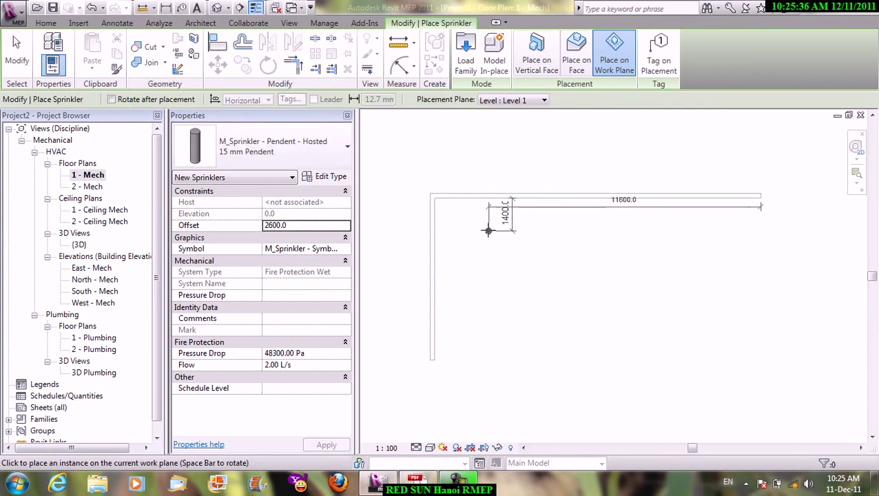
Place the sprinklers in two rows inside the wall corner.
left_click(488, 232)
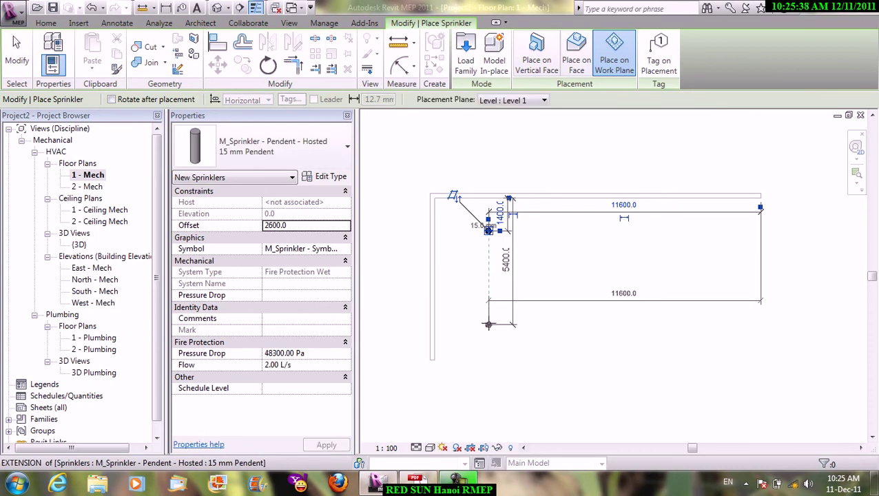
left_click(489, 317)
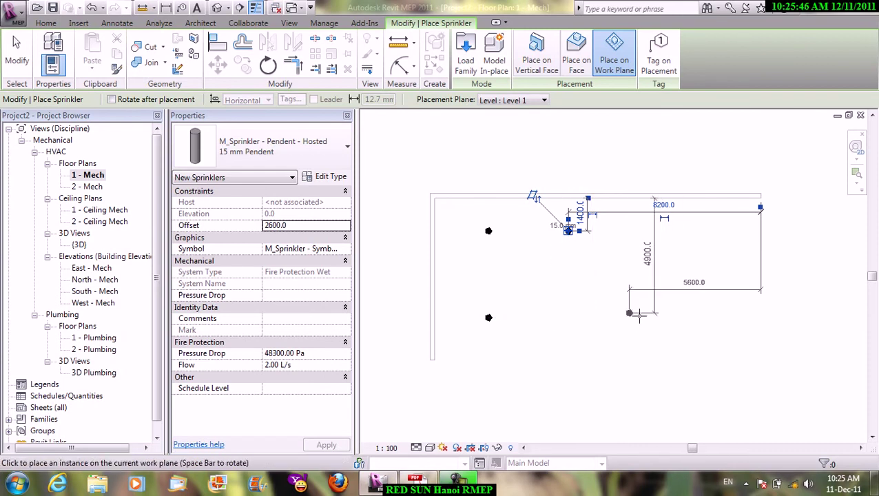
left_click(647, 317)
right_click(648, 248)
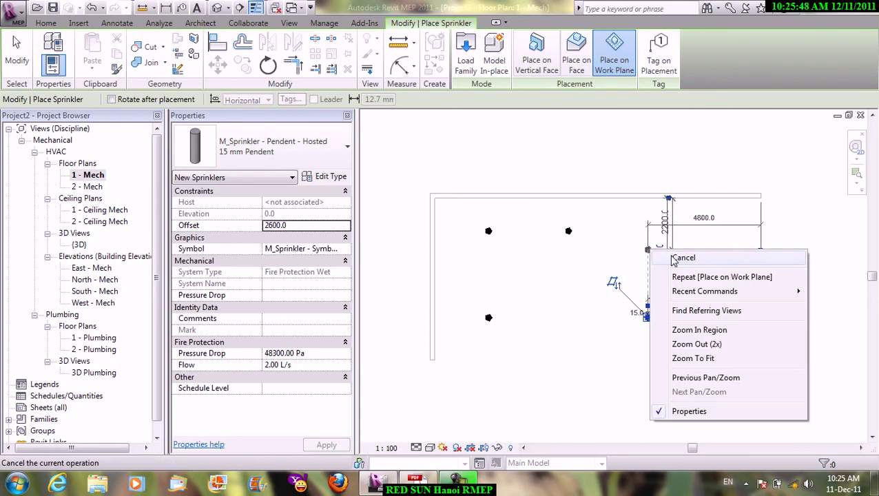
left_click(682, 258)
Move the lower-left sprinkler to the right.
left_click_drag(487, 316, 551, 297)
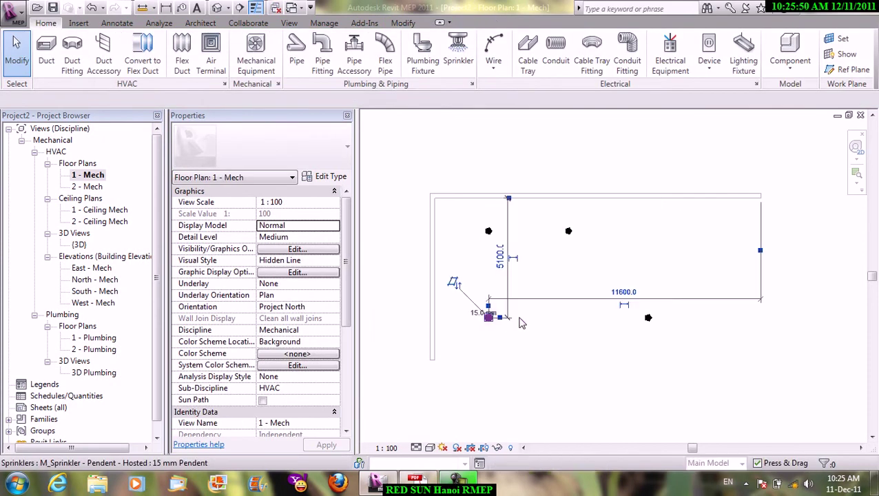
left_click(554, 270)
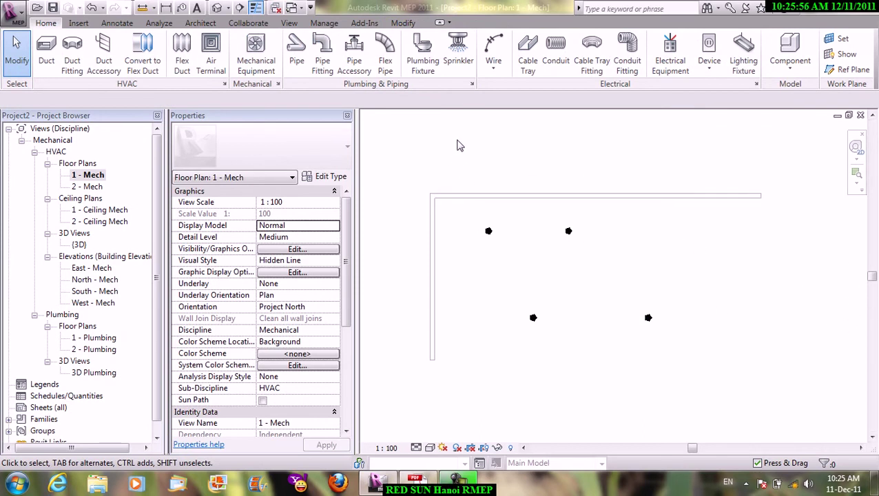
scroll(227, 62, "down", 1)
scroll(238, 76, "up", 1)
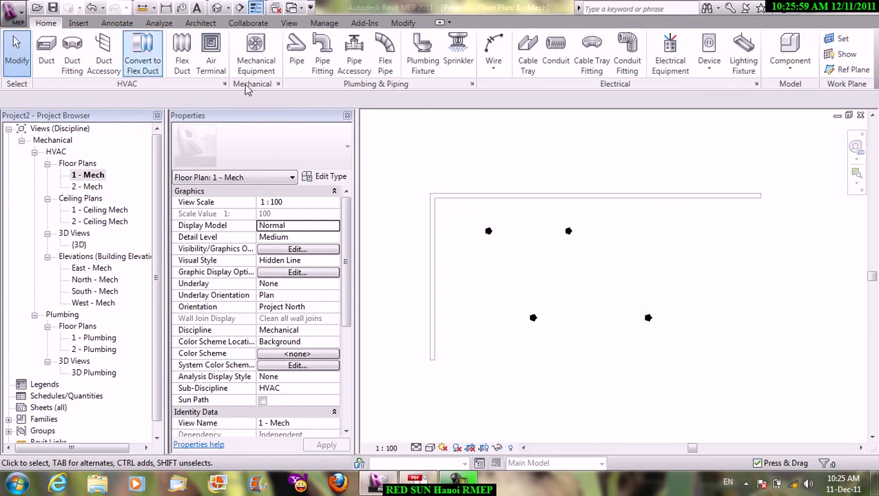
Start a pipe of type Fire Protection Wet and set its offset.
left_click(296, 62)
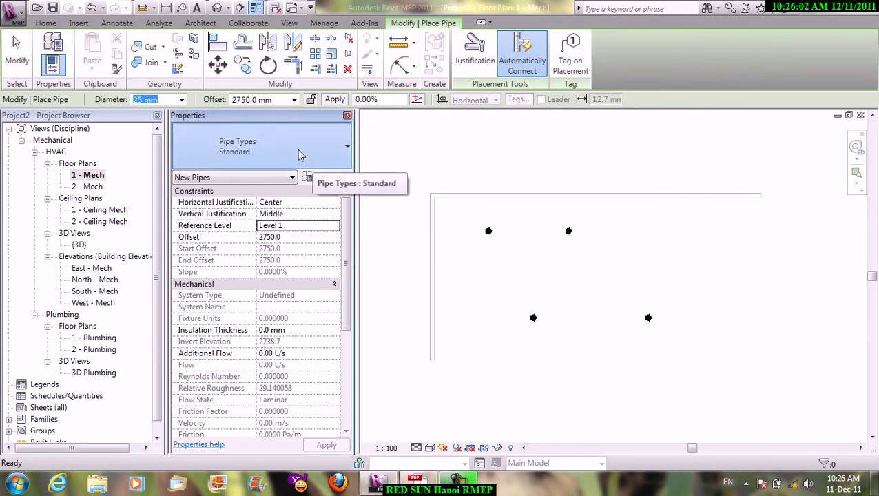
left_click(298, 155)
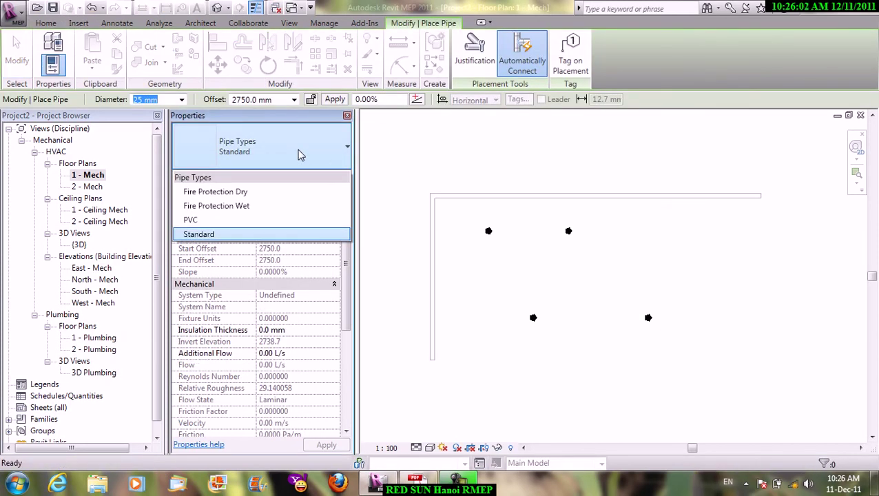
left_click(241, 205)
left_click(294, 100)
left_click(259, 113)
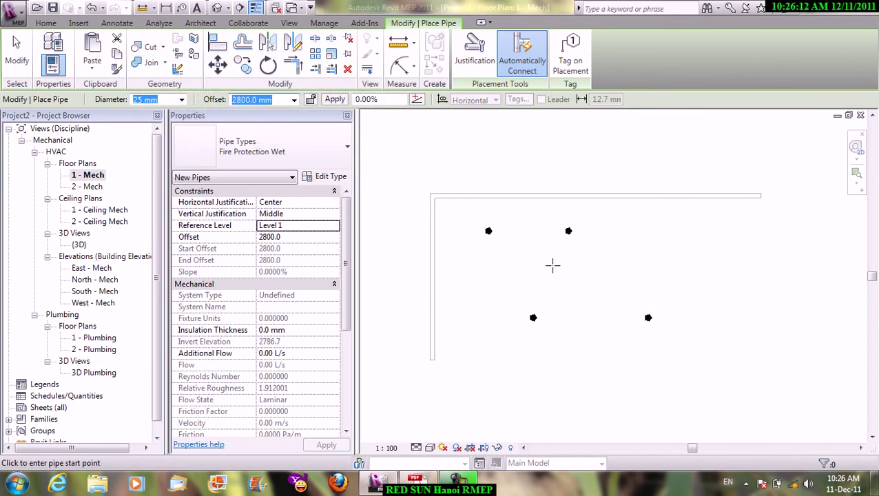
Draw the 25 mm pipe between the sprinkler rows, turning downward at its right end.
left_click(471, 270)
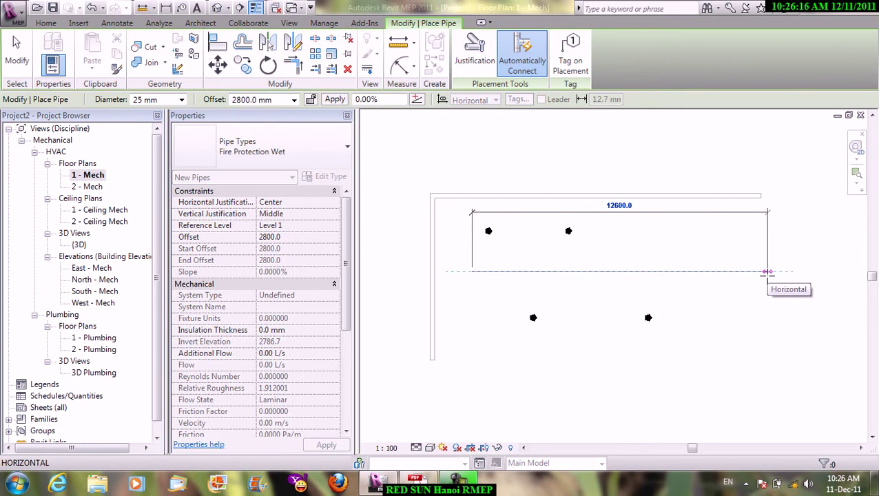
left_click(767, 272)
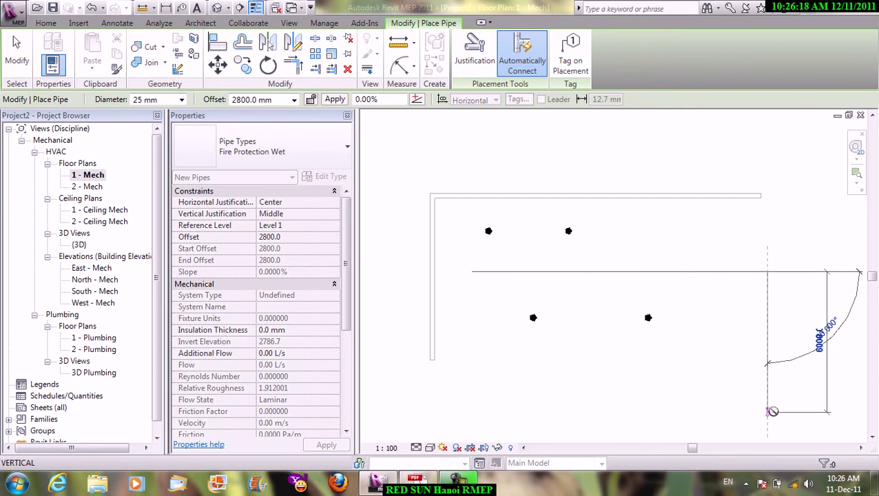
left_click(766, 411)
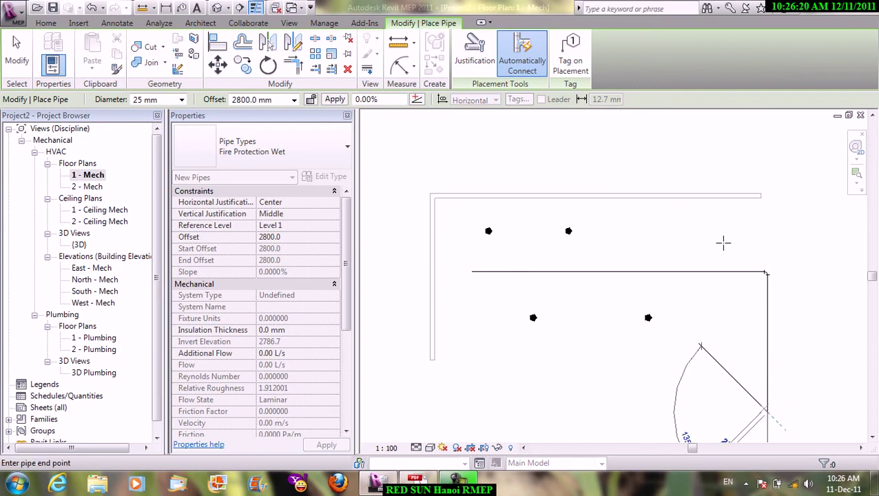
right_click(727, 239)
left_click(757, 246)
right_click(726, 239)
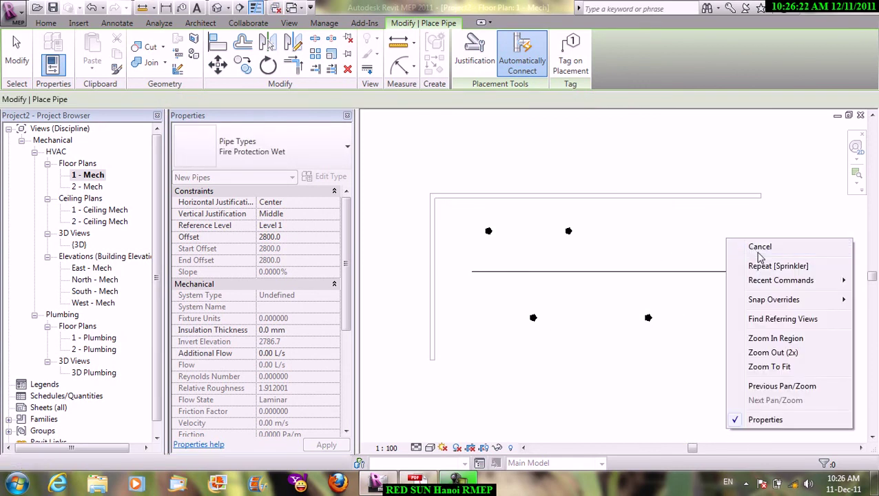
left_click(754, 248)
scroll(764, 282, "up", 3)
scroll(723, 317, "up", 1)
scroll(641, 296, "down", 3)
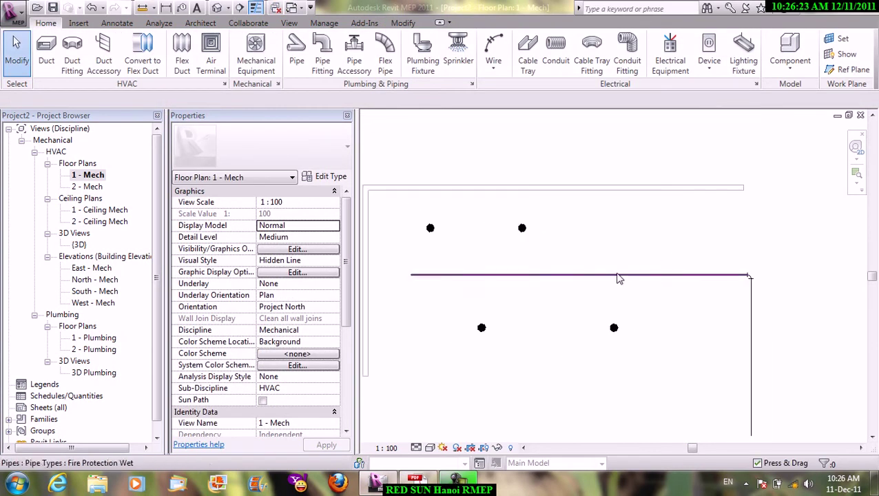
Try connecting the upper-left sprinkler into the pipe, then dismiss the auto-route error and cancel.
left_click(429, 229)
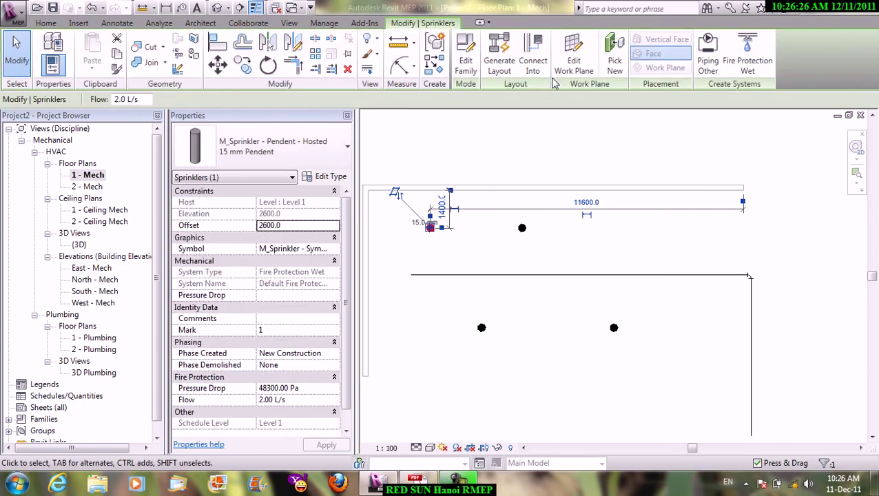
left_click(433, 275)
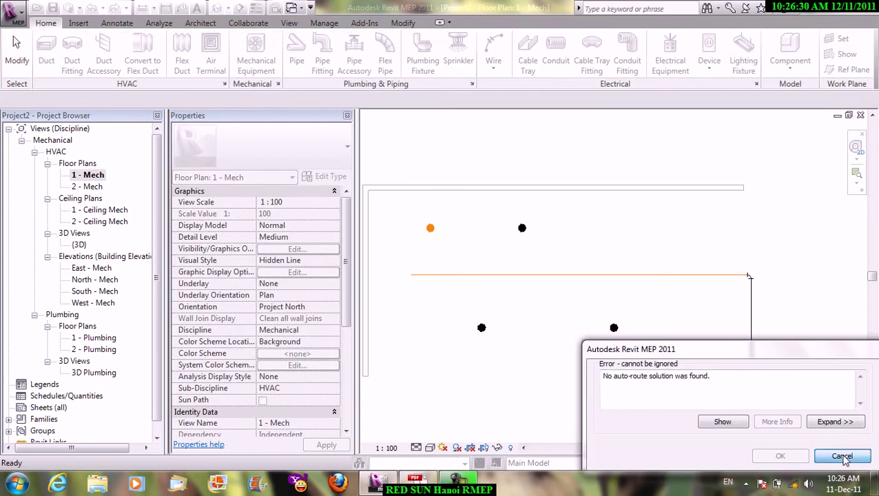
left_click(841, 456)
right_click(460, 242)
left_click(481, 252)
scroll(432, 238, "up", 1)
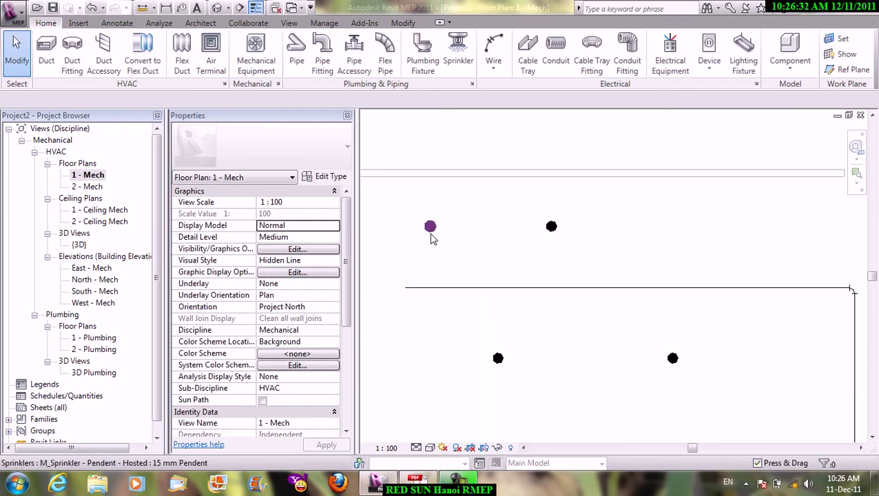
Group both upper sprinklers into a Fire Protection Wet piping system.
left_click(430, 227)
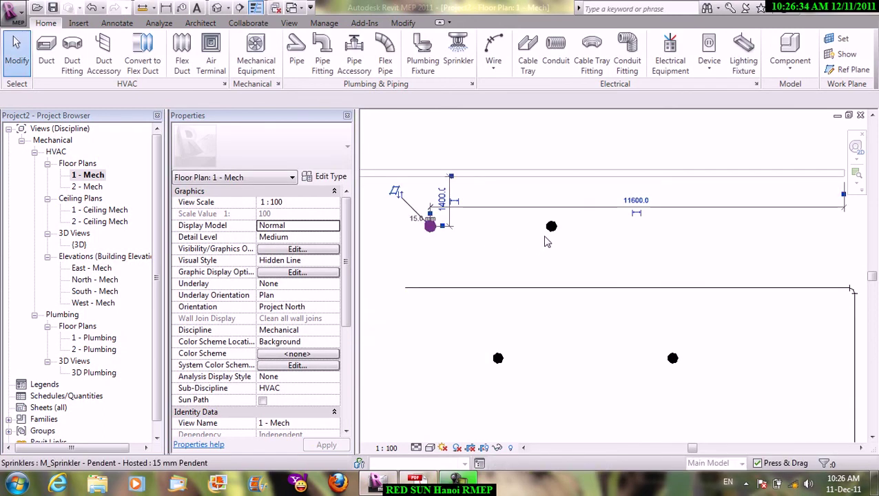
left_click(550, 229, "ctrl")
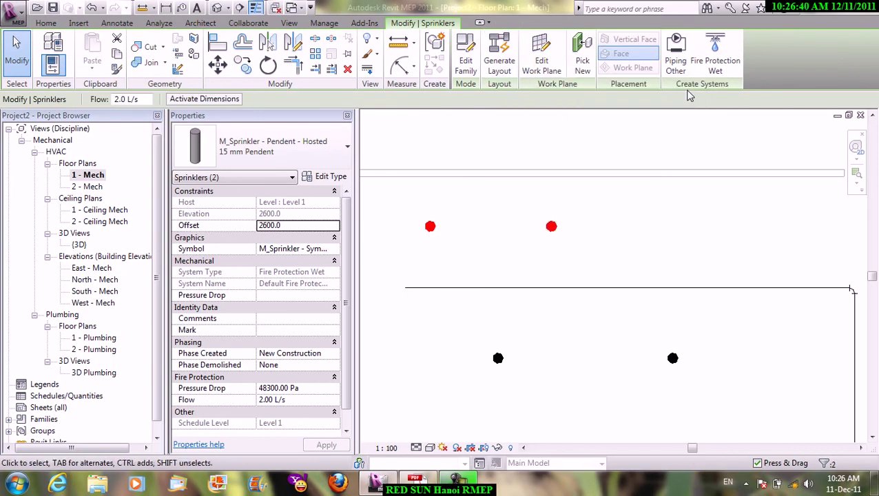
left_click(717, 74)
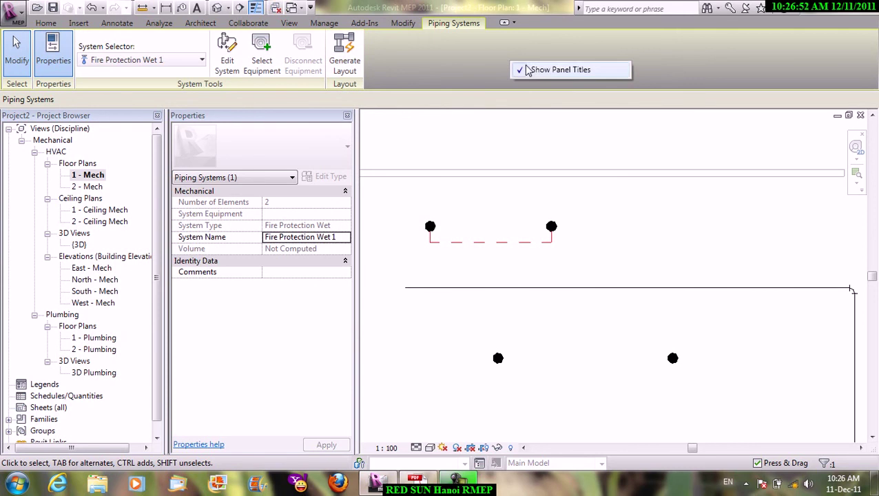
scroll(544, 196, "down", 2)
Exit system editing, give the upper-left sprinkler a 2400 offset, and move it toward the top wall.
right_click(520, 128)
left_click(534, 132)
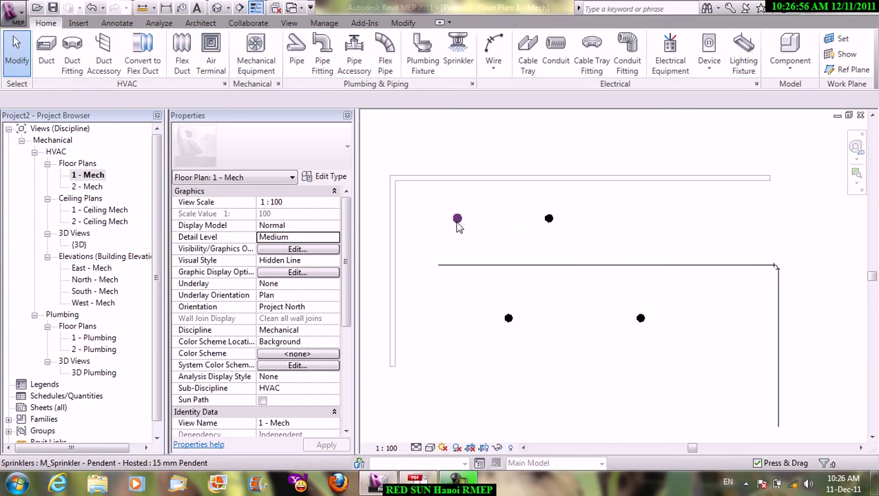
left_click(457, 219)
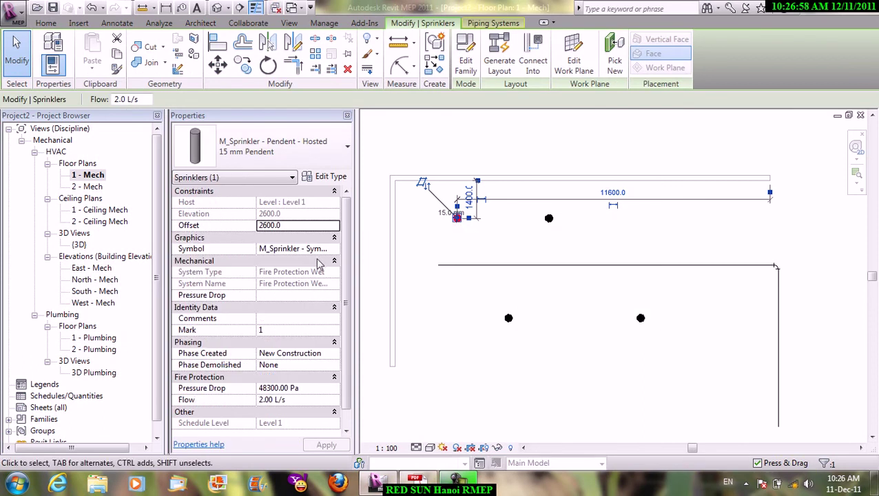
left_click(308, 228)
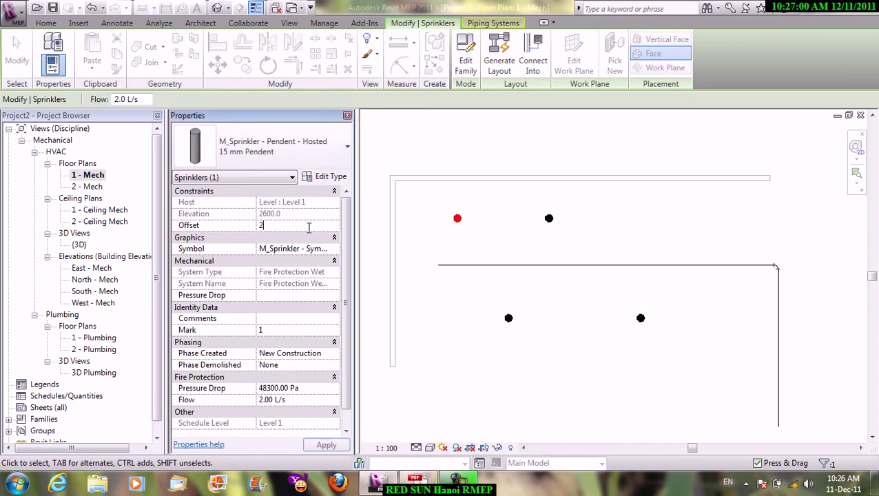
type("400.0")
left_click(618, 213)
left_click_drag(458, 218, 460, 198)
left_click(444, 199)
scroll(444, 199, "up", 2)
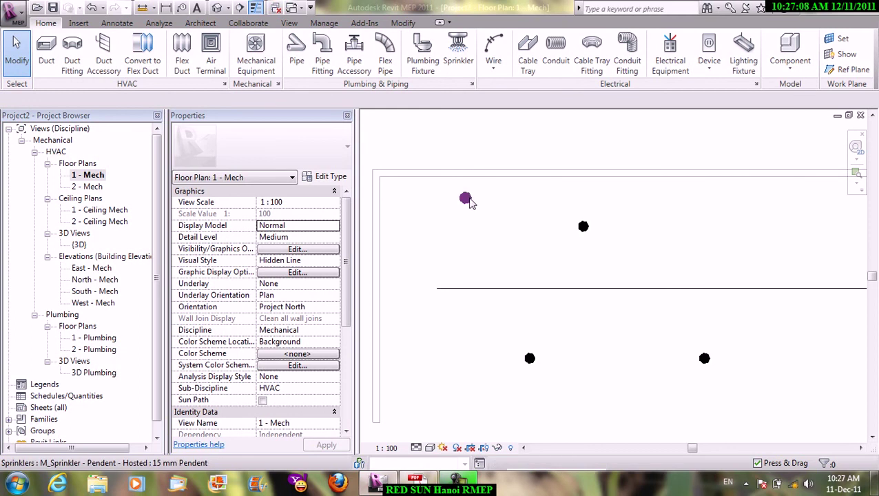
Retry connecting the upper-left sprinkler into the pipe, dismiss the error, and reselect the sprinkler.
left_click(466, 199)
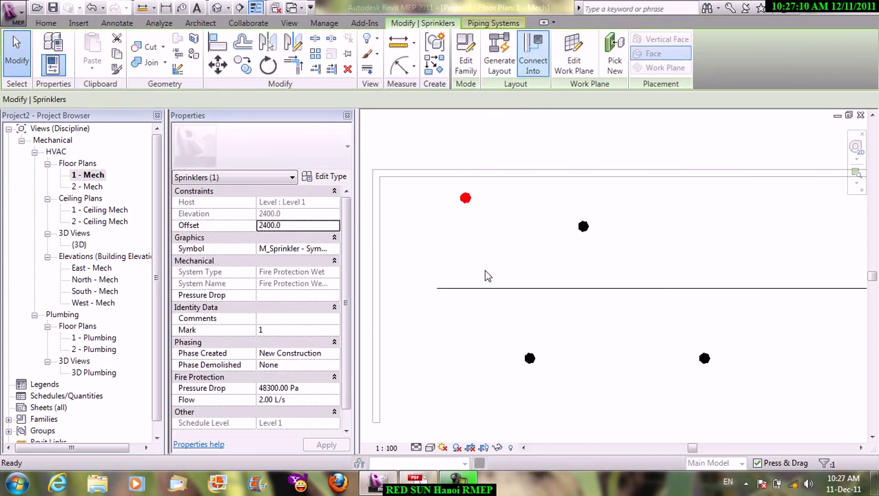
left_click(464, 292)
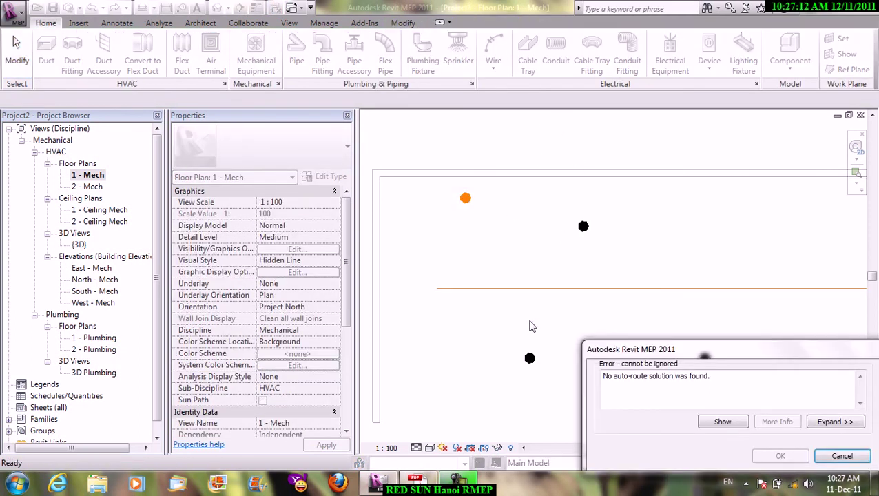
left_click(841, 456)
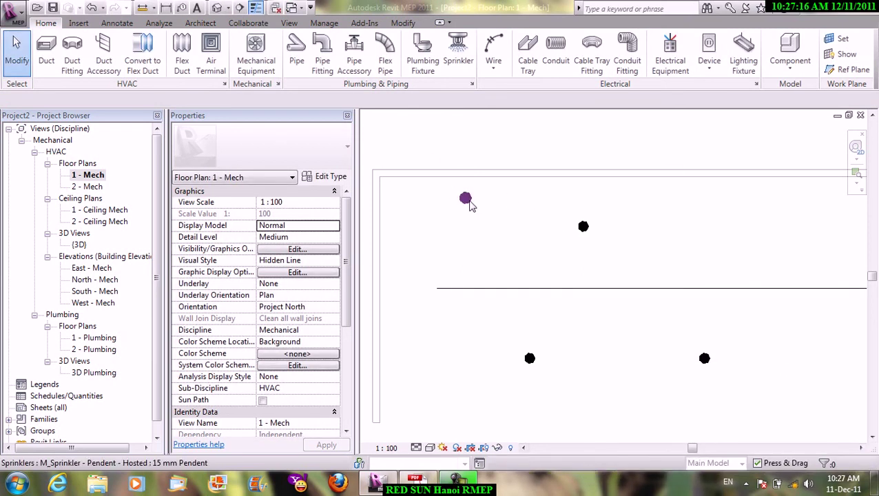
left_click(467, 201)
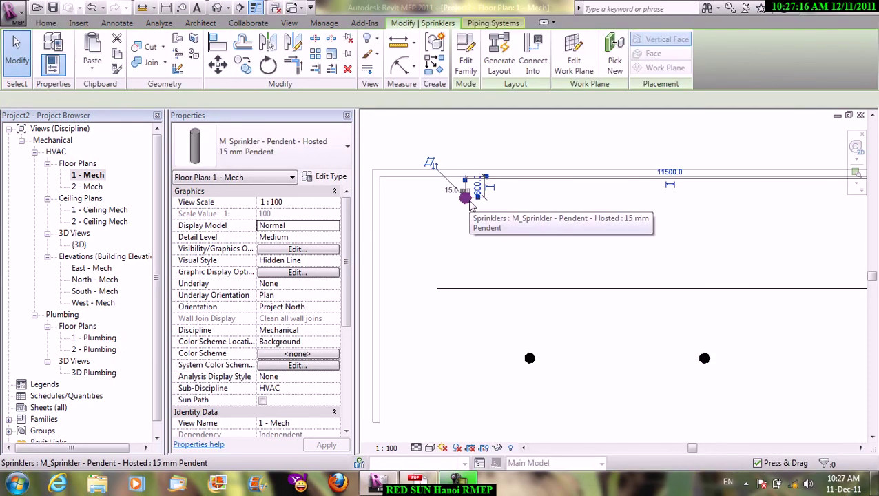
left_click(484, 294)
scroll(489, 224, "up", 1)
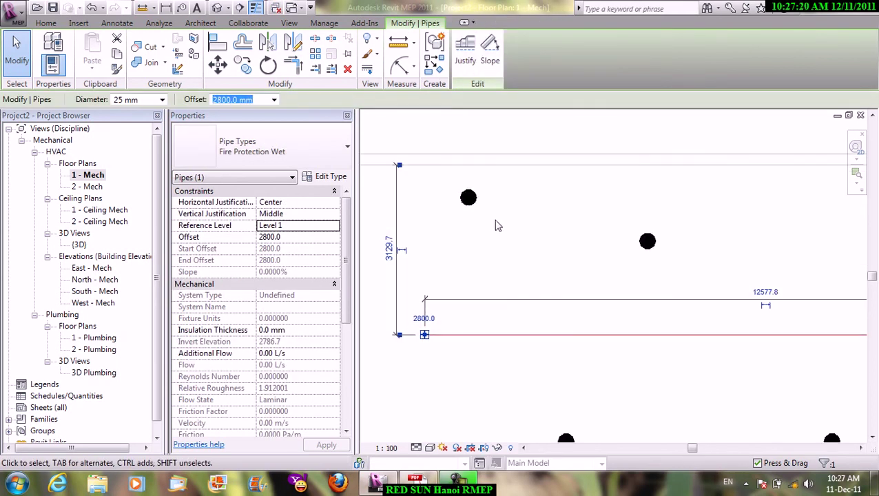
left_click(468, 201)
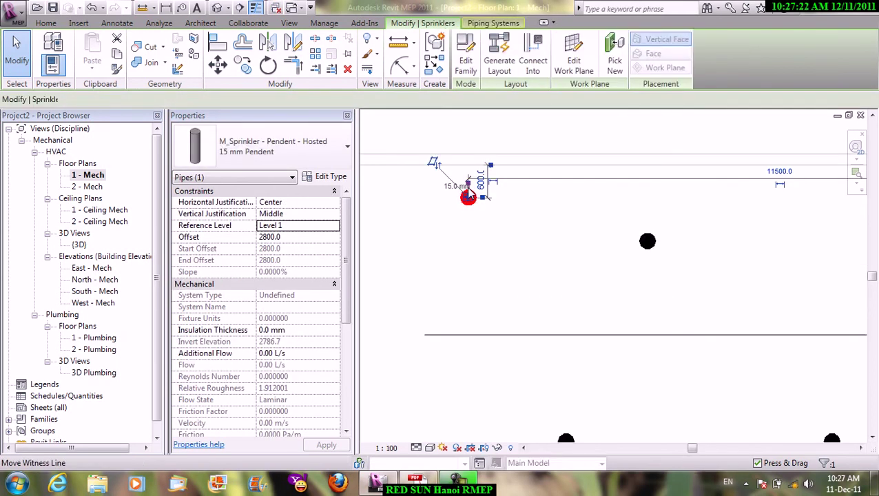